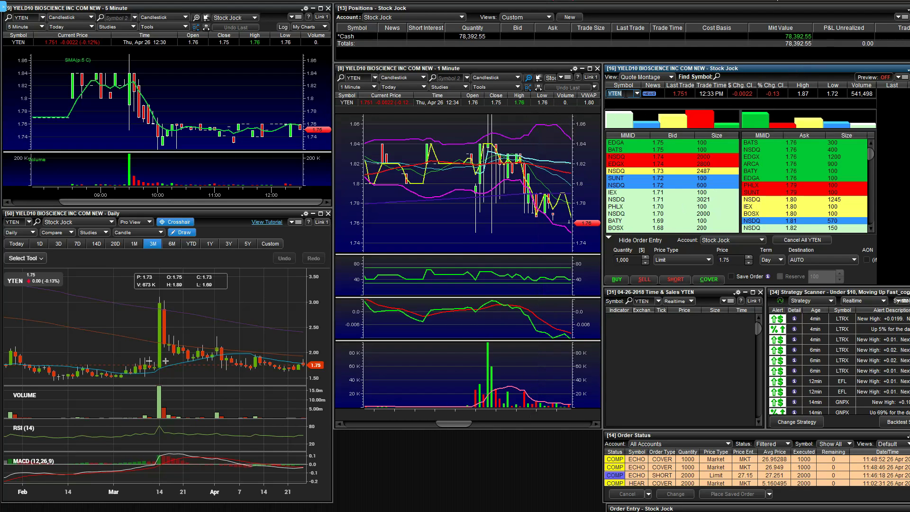
# Load SPY into the linked windows, then switch them back to YTEN
pyautogui.write('SPY')
pyautogui.press('Return')
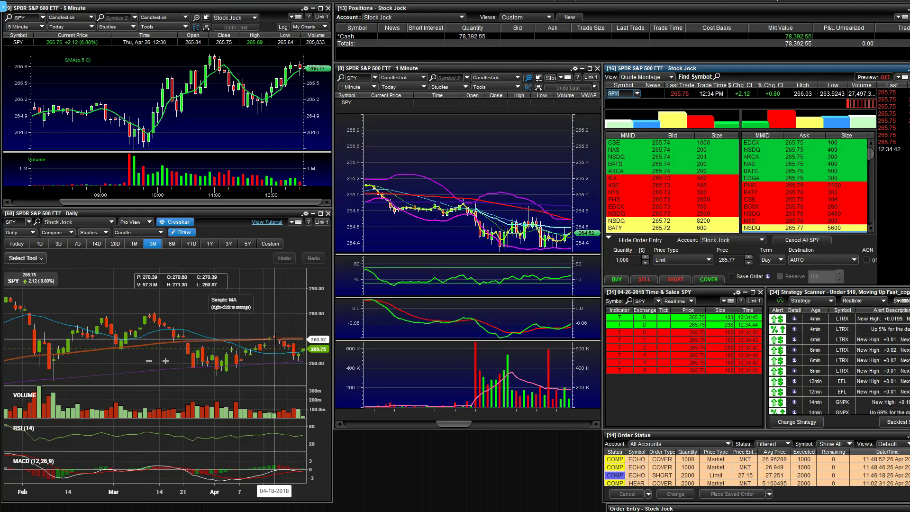
pyautogui.write('YTEN')
pyautogui.press('Return')
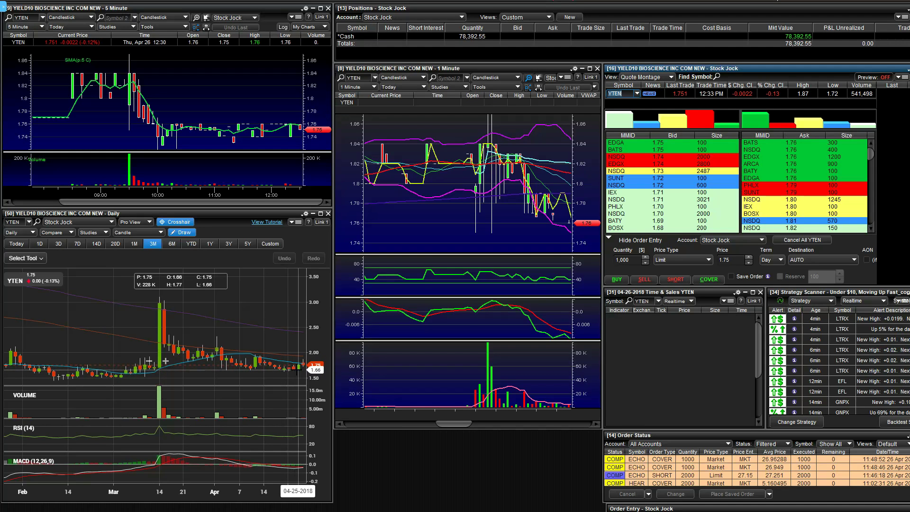
# Select the daily SMA line, scroll Order Status to the older MTSL and YTEN orders, and open YTEN news
pyautogui.moveTo(297, 393)
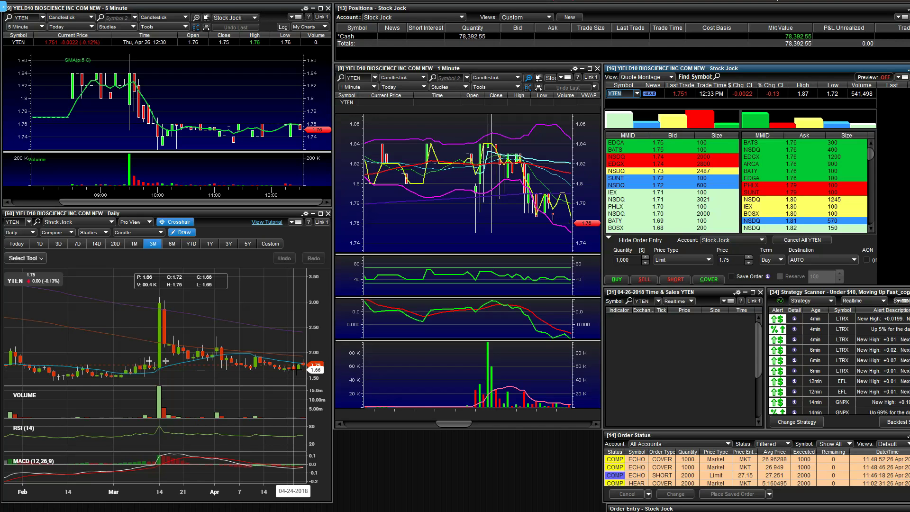
pyautogui.click(294, 367)
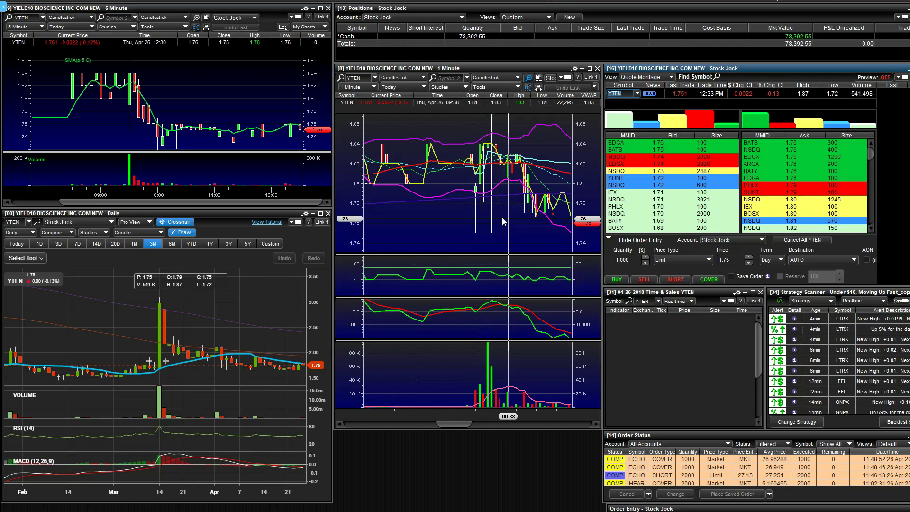
pyautogui.scroll(-5, 735, 470)
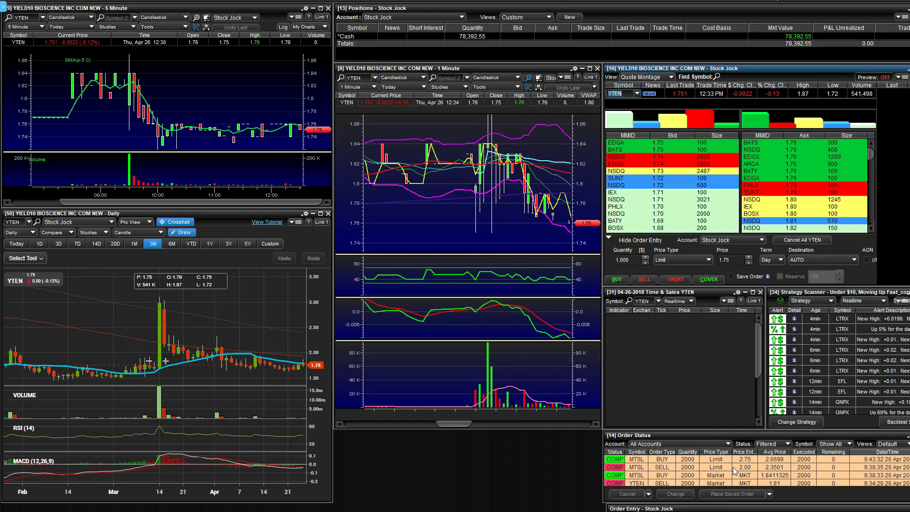
pyautogui.scroll(-1, 687, 477)
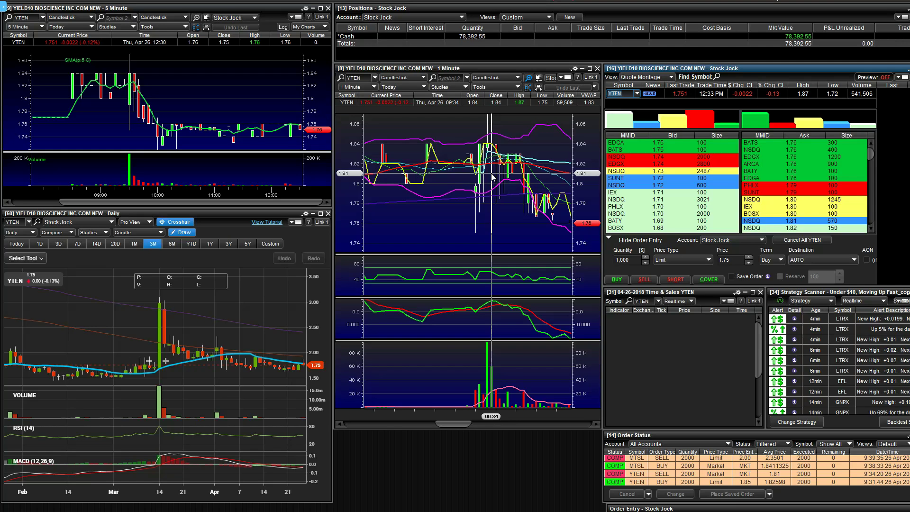
pyautogui.click(651, 94)
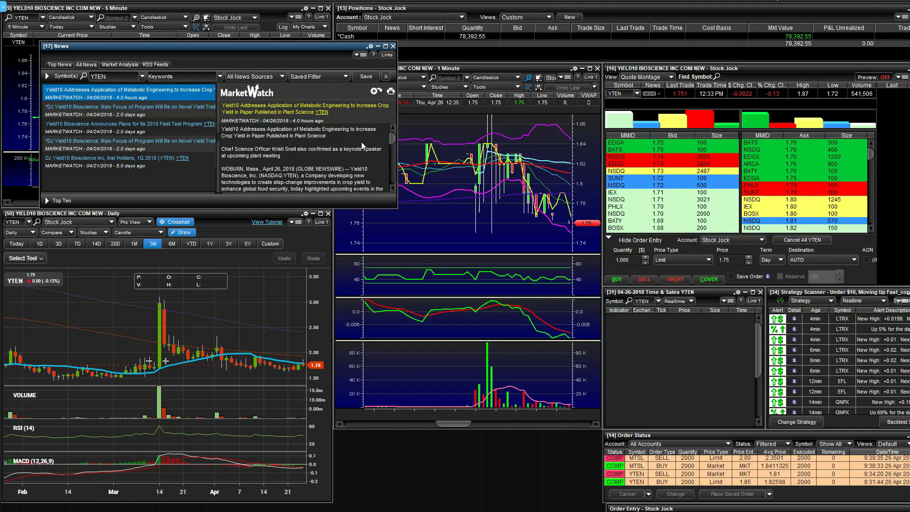
# Close the YTEN News window after reading the headlines
pyautogui.click(393, 46)
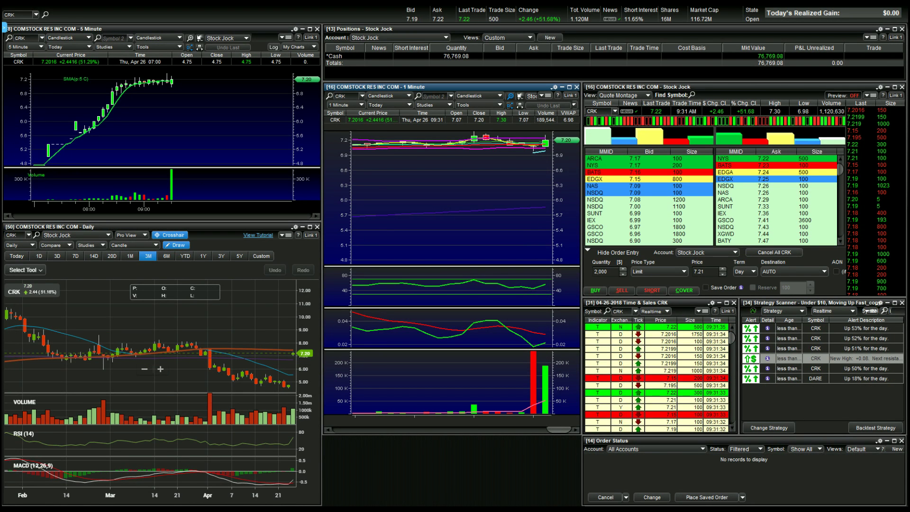
# Load YTEN and send a 2,000-share limit buy at 1.85
pyautogui.write('YTEN')
pyautogui.press('Return')
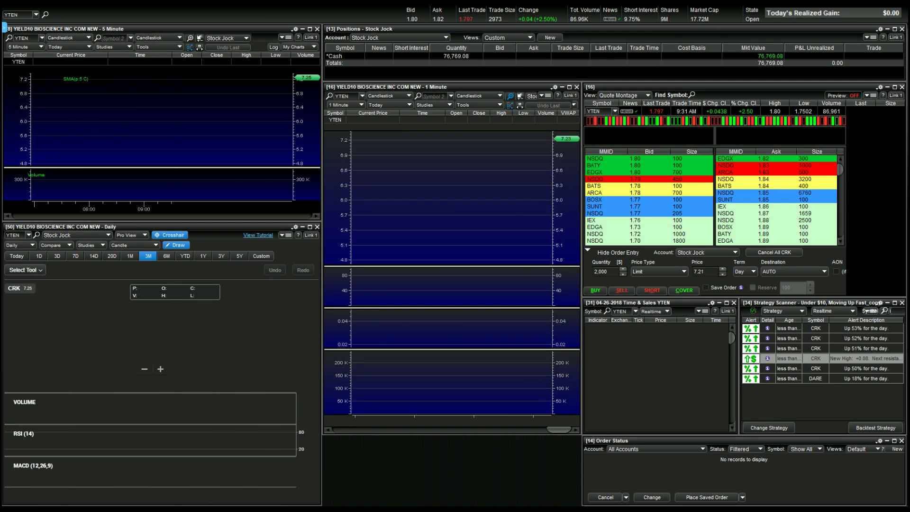
pyautogui.click(723, 268)
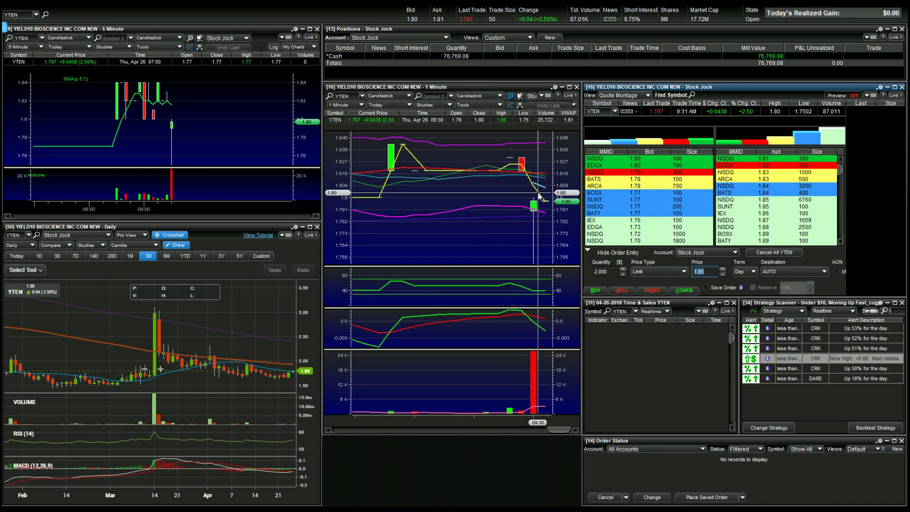
pyautogui.click(600, 291)
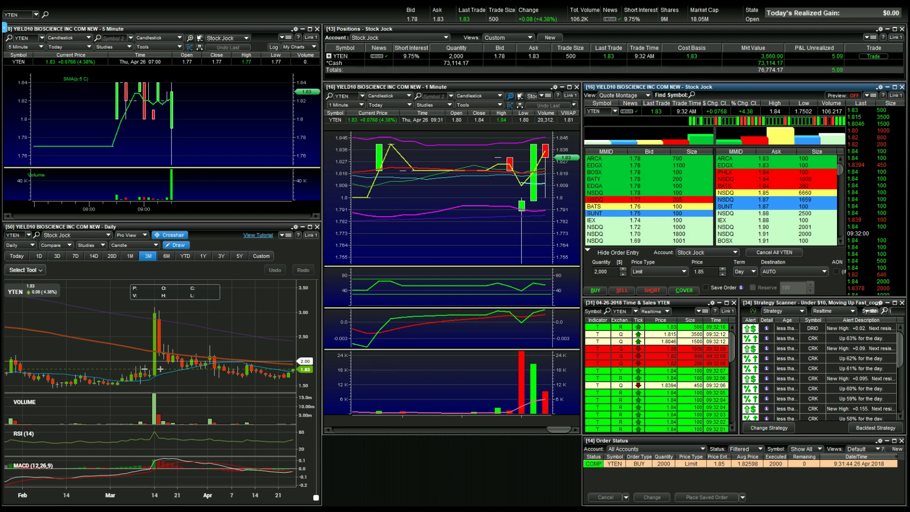
# Check DRIO from the scanner alerts, return to the YTEN position, and raise the price to 1.88
pyautogui.click(812, 338)
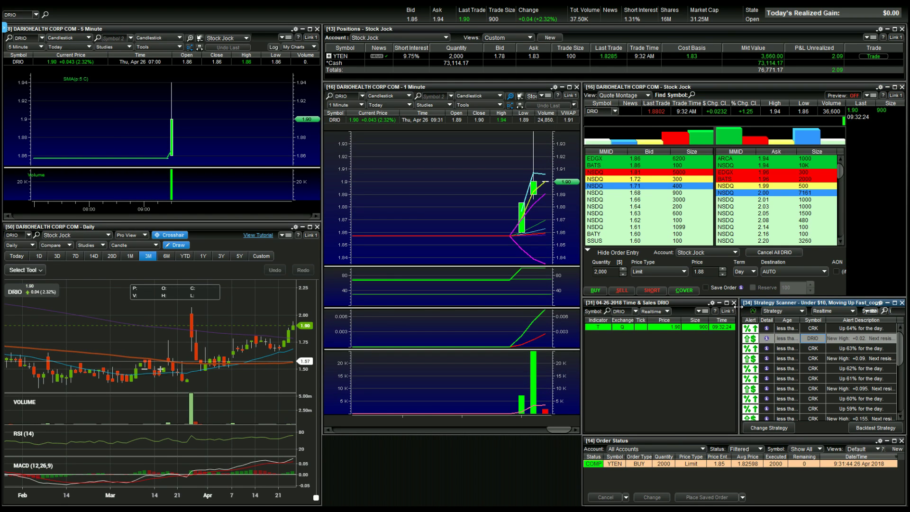
pyautogui.click(824, 59)
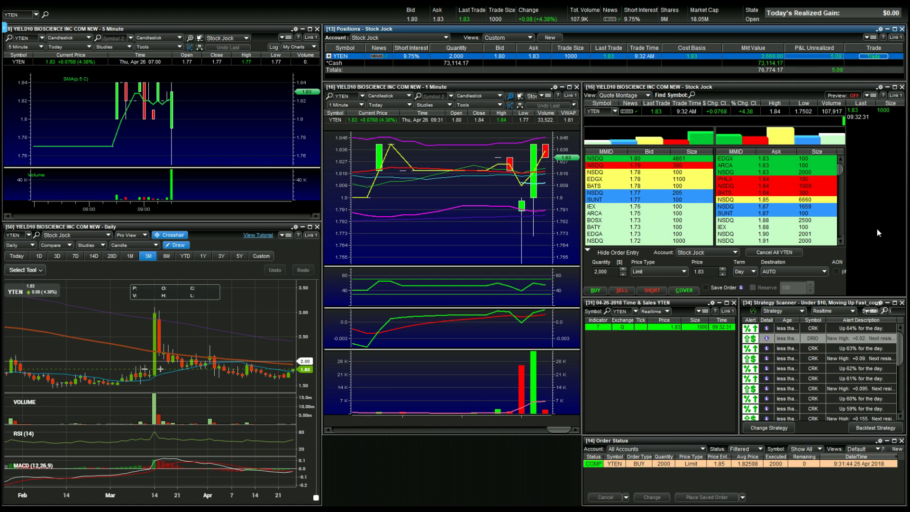
pyautogui.click(723, 269)
pyautogui.click(723, 269)
pyautogui.click(723, 269)
pyautogui.click(723, 269)
pyautogui.click(723, 269)
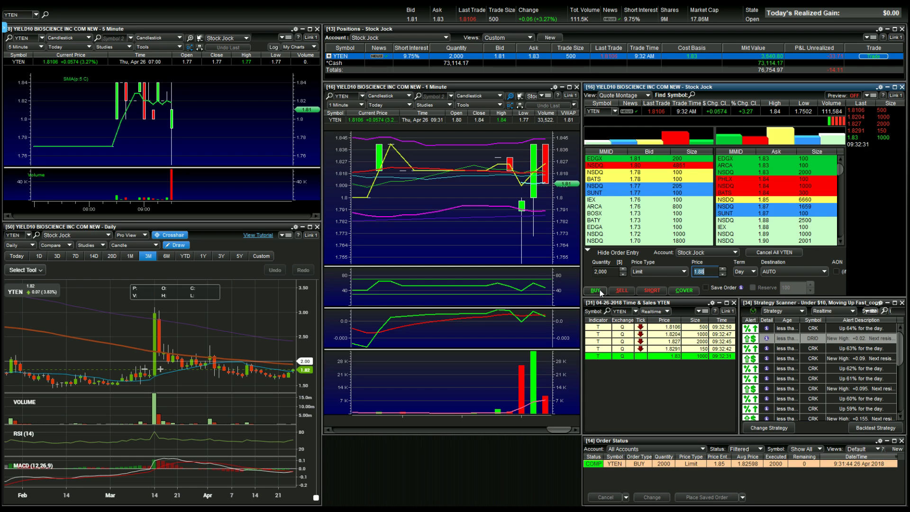
# Load UPS, switch back to YTEN, and raise the order price to 1.86
pyautogui.click(601, 112)
pyautogui.write('UPS')
pyautogui.press('Return')
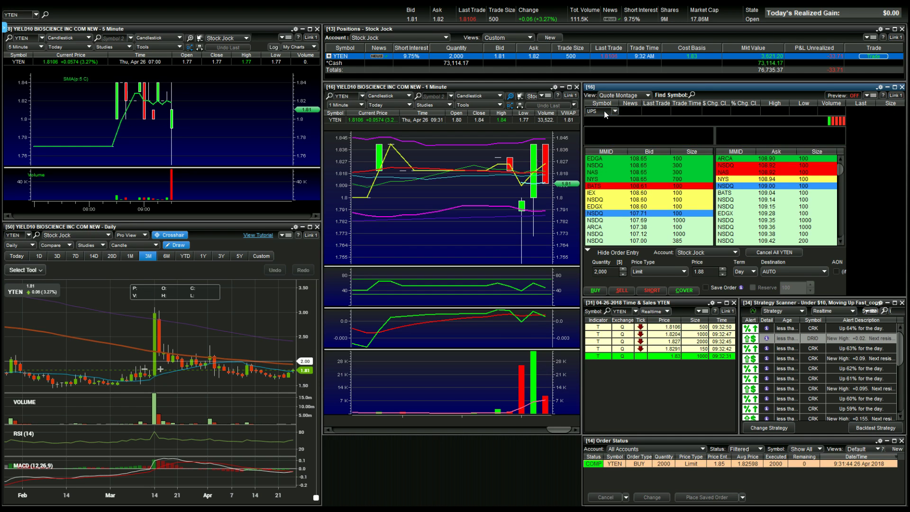
pyautogui.write('YTEN')
pyautogui.press('Return')
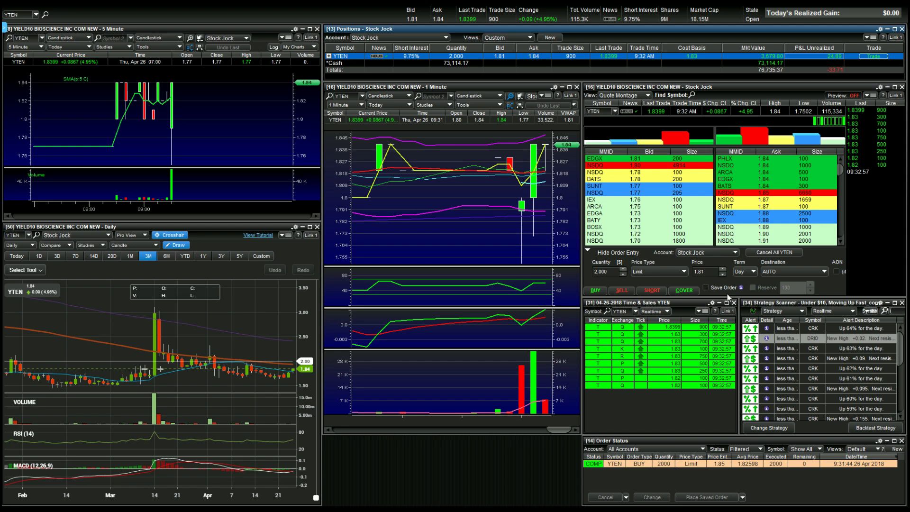
pyautogui.click(722, 268)
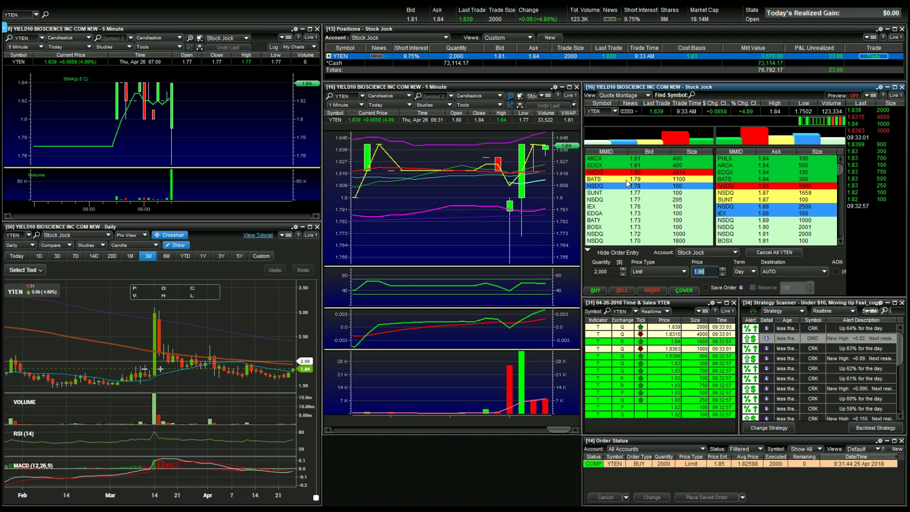
# Load K into the quote panel, then bring the YTEN position back into the linked windows
pyautogui.click(601, 111)
pyautogui.write('K')
pyautogui.press('Return')
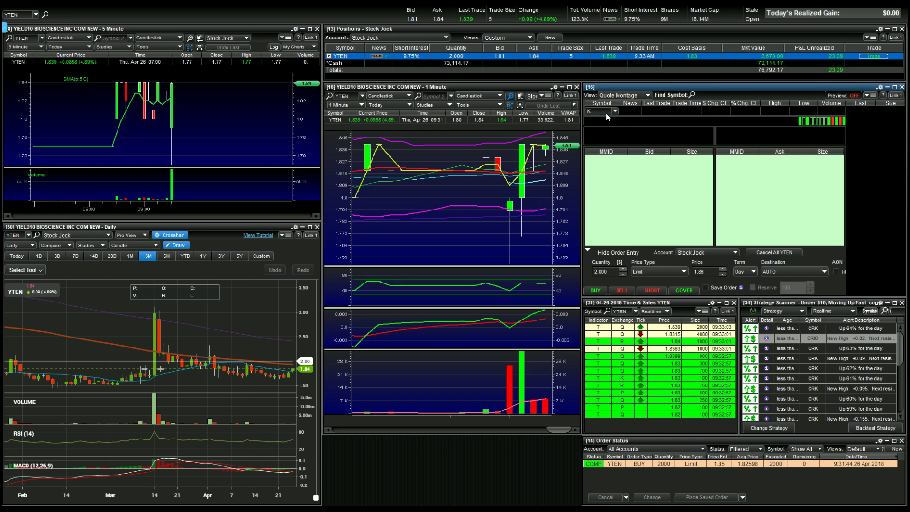
pyautogui.click(722, 275)
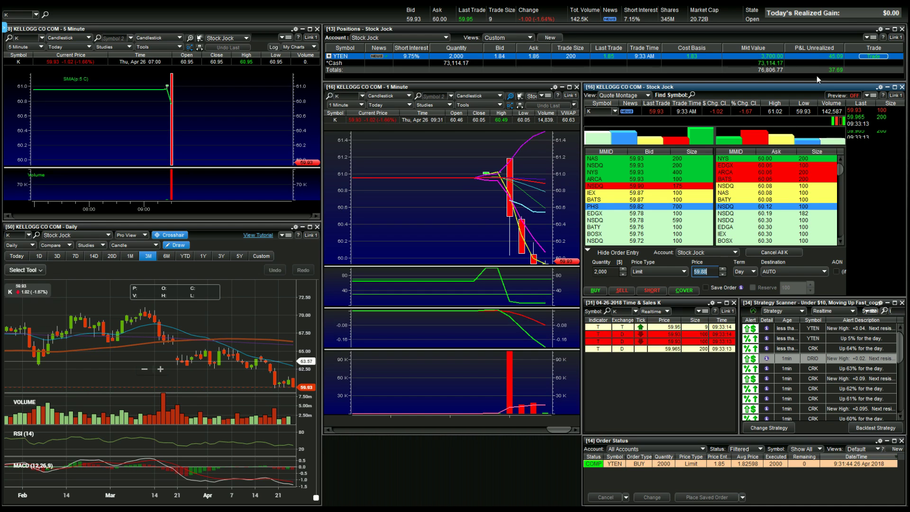
pyautogui.click(818, 57)
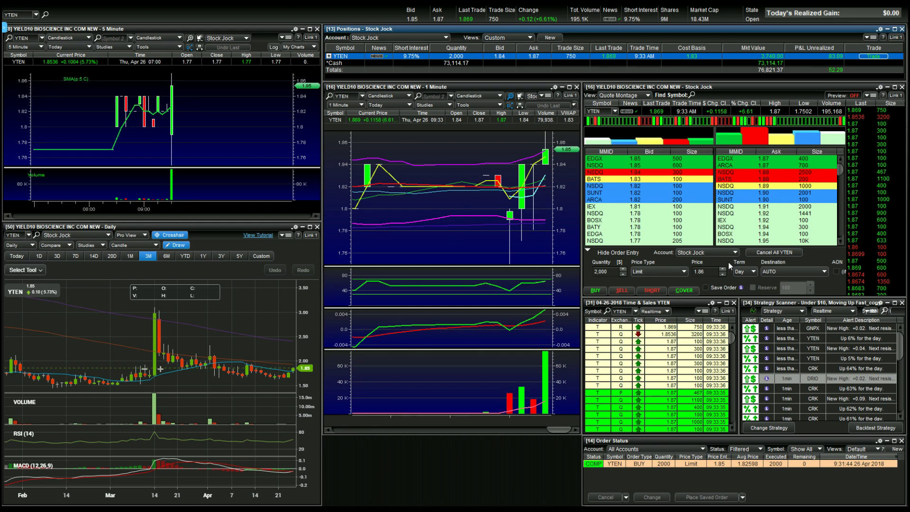
# Switch the order type to Market and sell all 2,000 YTEN shares
pyautogui.click(667, 271)
pyautogui.click(660, 286)
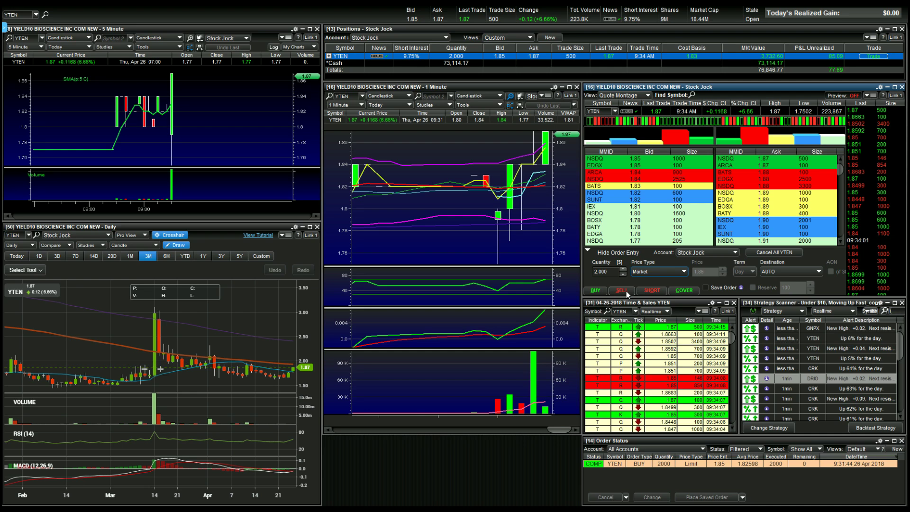
pyautogui.click(627, 291)
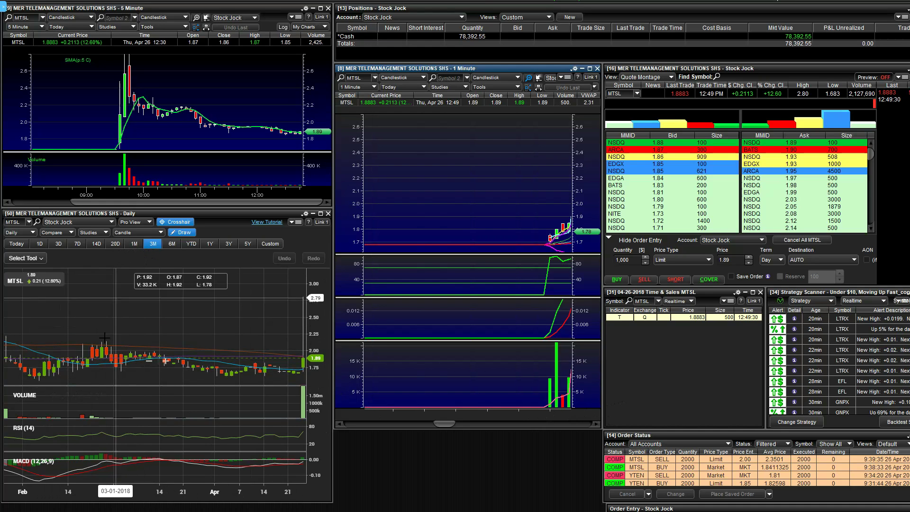
# Show six months of history on the MTSL daily chart
pyautogui.click(171, 244)
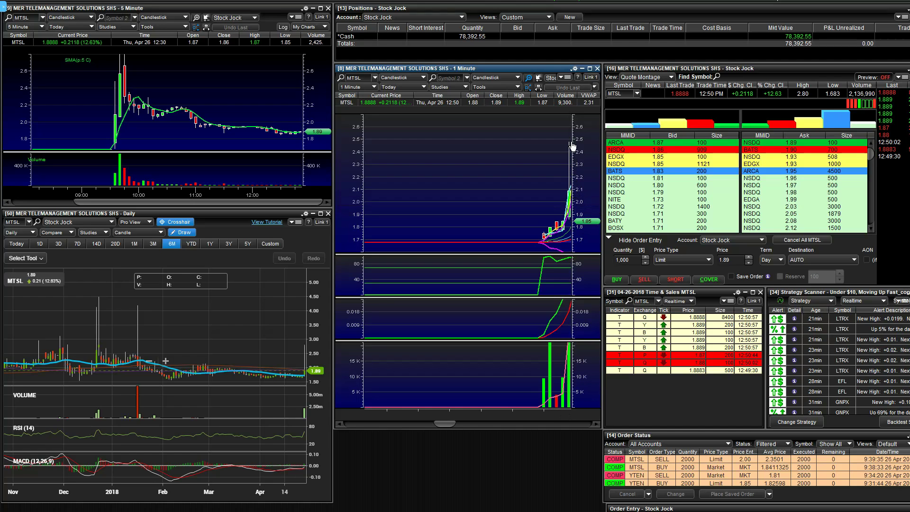
# Scroll the 1-minute chart forward using its right arrow
pyautogui.click(593, 425)
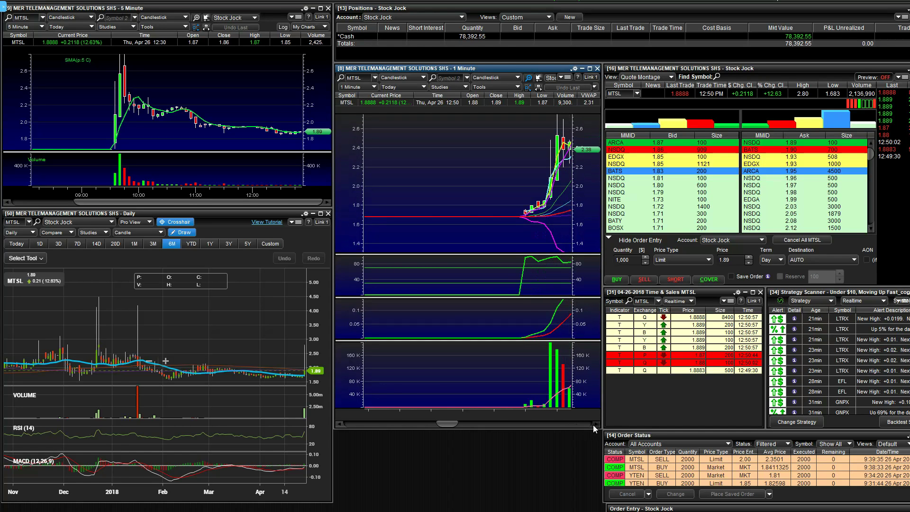
pyautogui.click(596, 422)
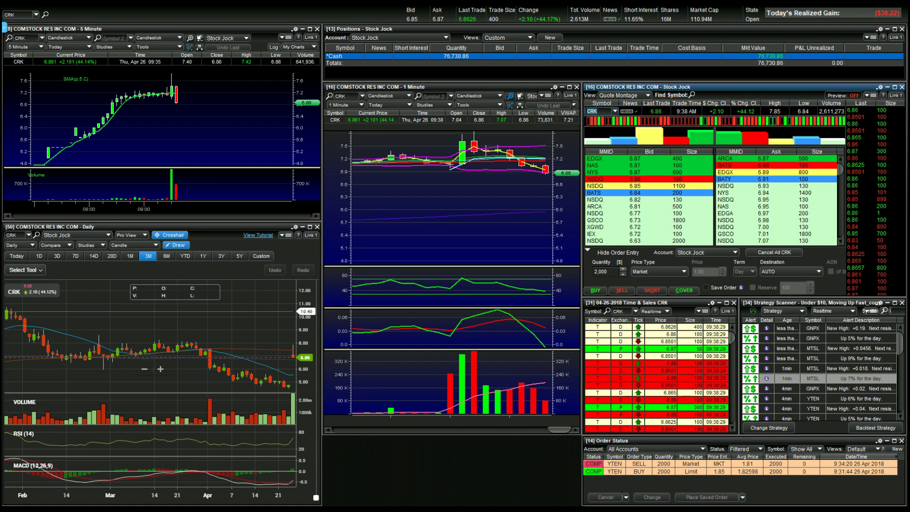
# Load MTSL, buy 2,000 shares at market, then switch the order type to Limit
pyautogui.write('MTSL')
pyautogui.press('Return')
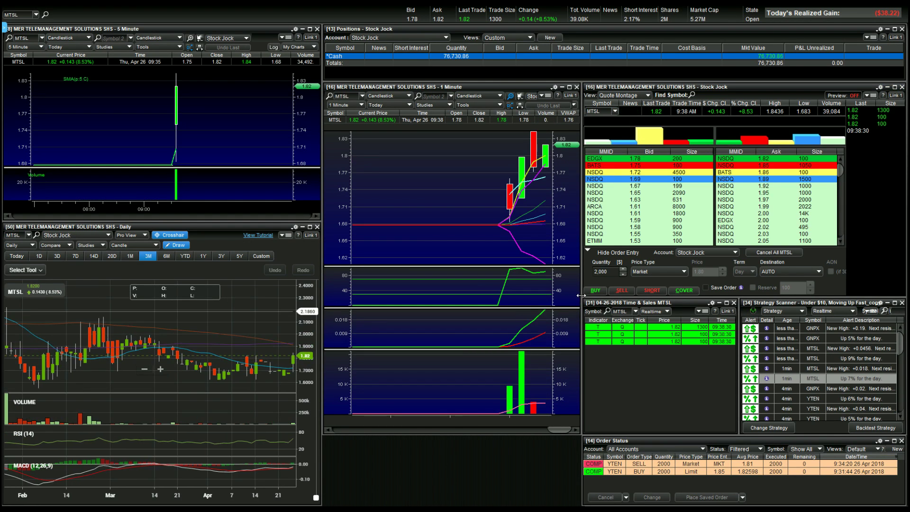
pyautogui.click(596, 293)
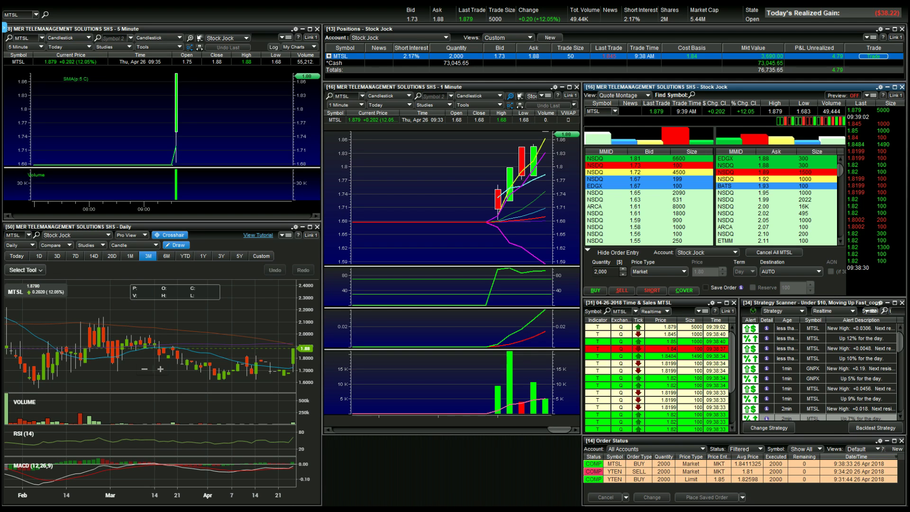
pyautogui.click(640, 271)
pyautogui.click(655, 282)
# Enter a 1.90 limit, raise it to 2.00, and sell the 2,000 MTSL shares
pyautogui.click(709, 272)
pyautogui.write('1.90')
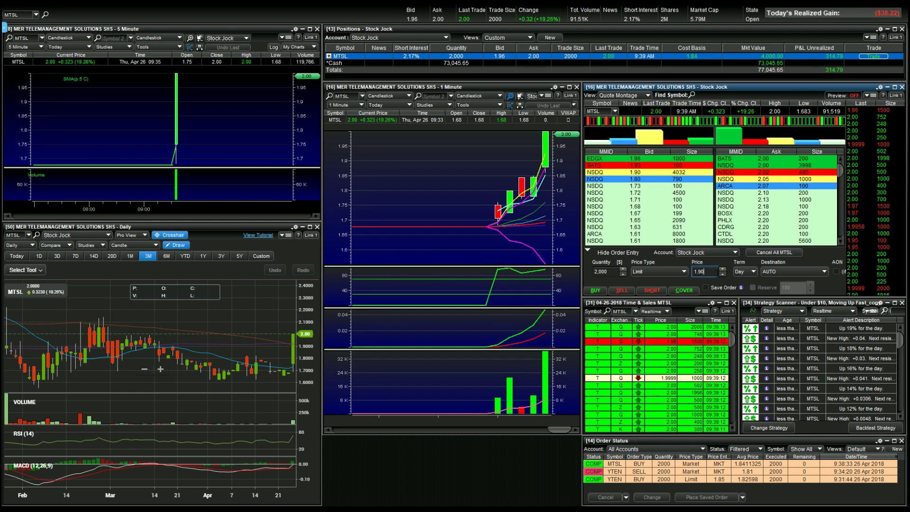
pyautogui.click(723, 269)
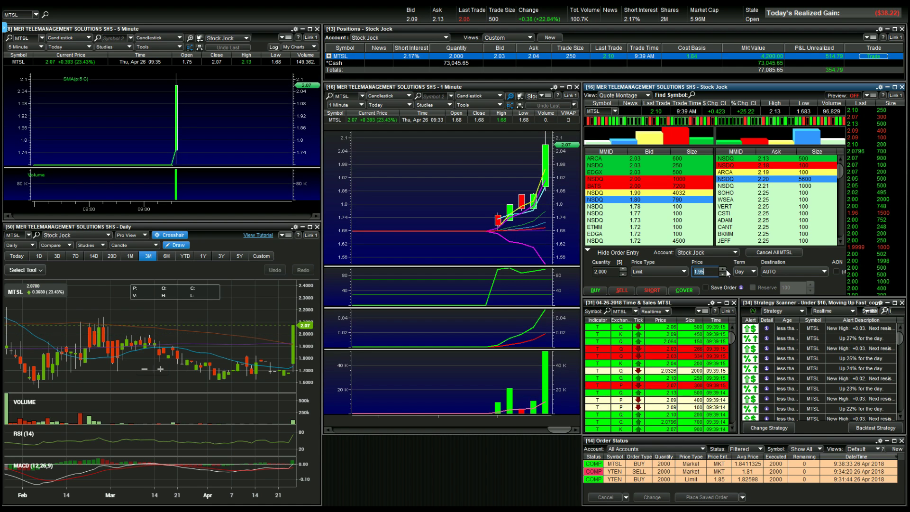
pyautogui.click(722, 269)
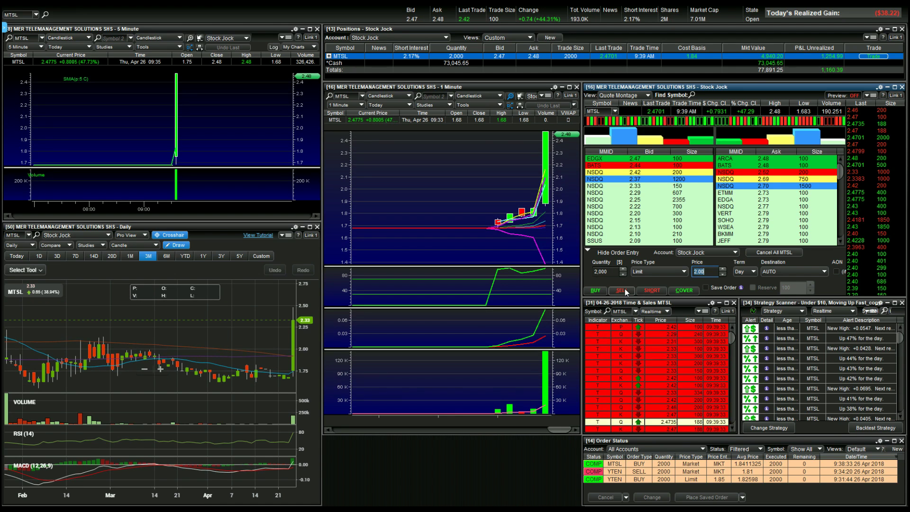
pyautogui.click(625, 291)
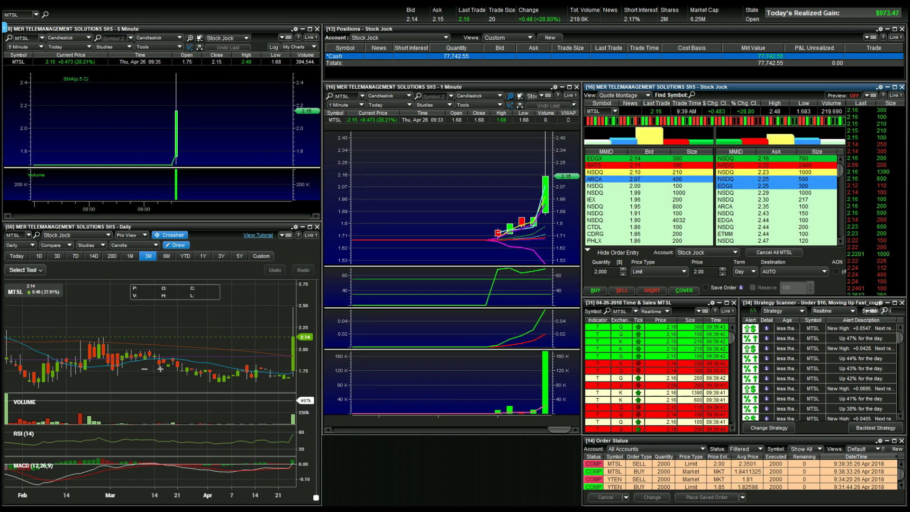
pyautogui.click(172, 257)
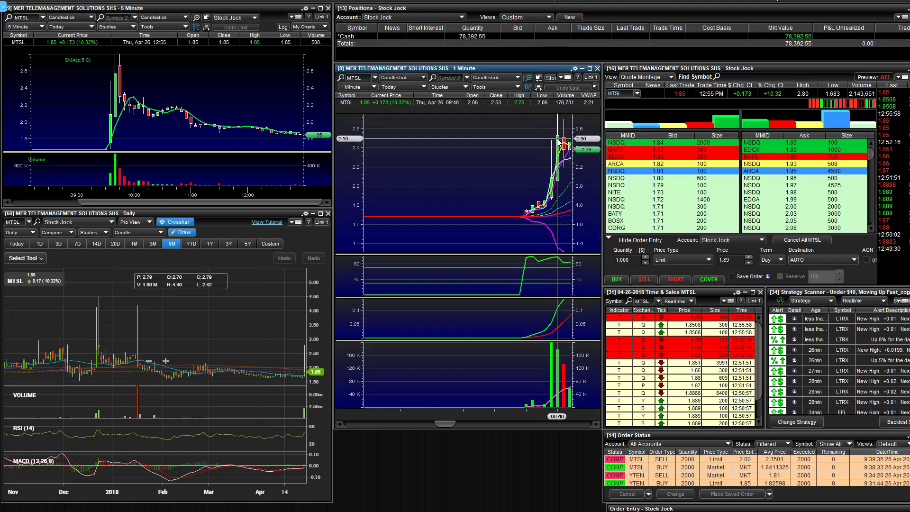
# Step the MTSL one-minute chart forward to 09:43, then bring up the drawing tools list
pyautogui.click(597, 423)
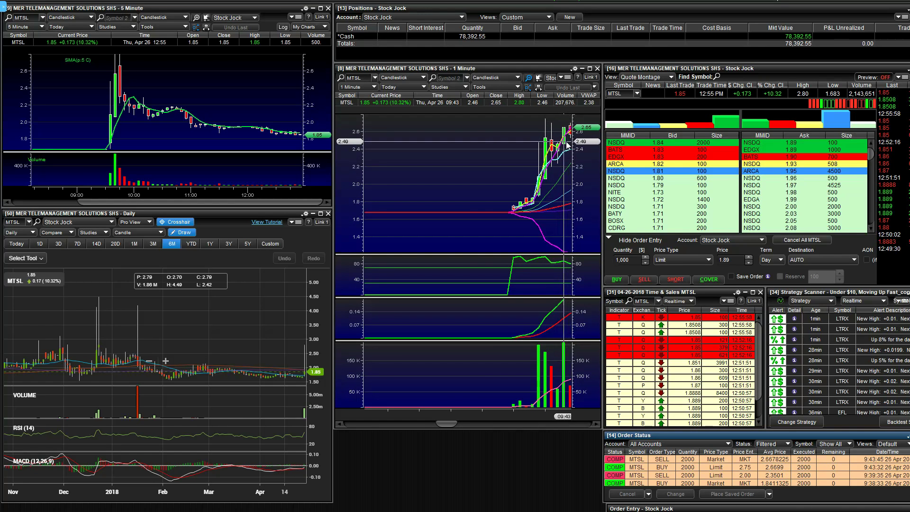
pyautogui.click(482, 87)
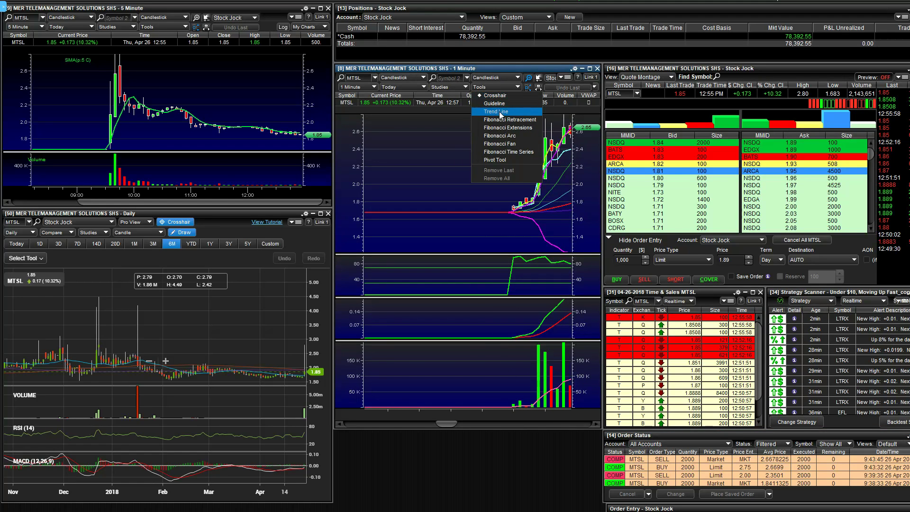
# Turn on the crosshair on the 1-minute MTSL chart to read the 09:43 spike
pyautogui.click(502, 113)
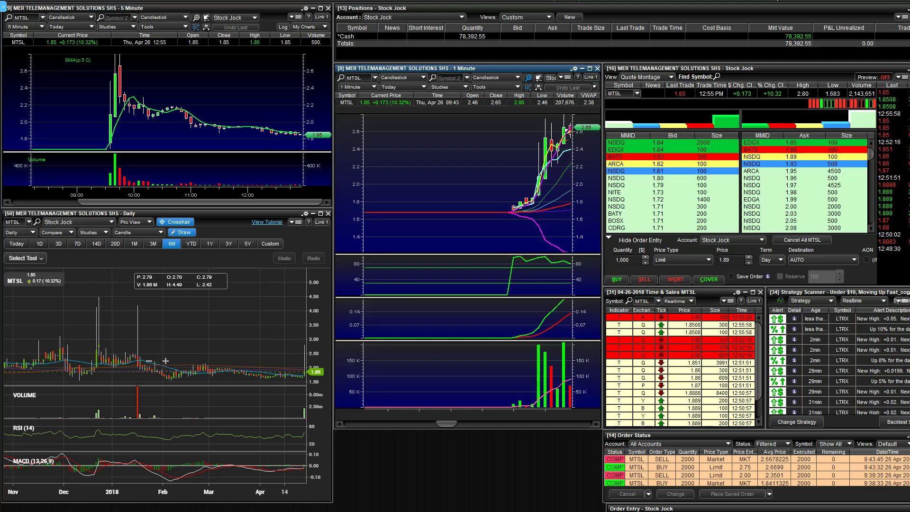
pyautogui.click(506, 88)
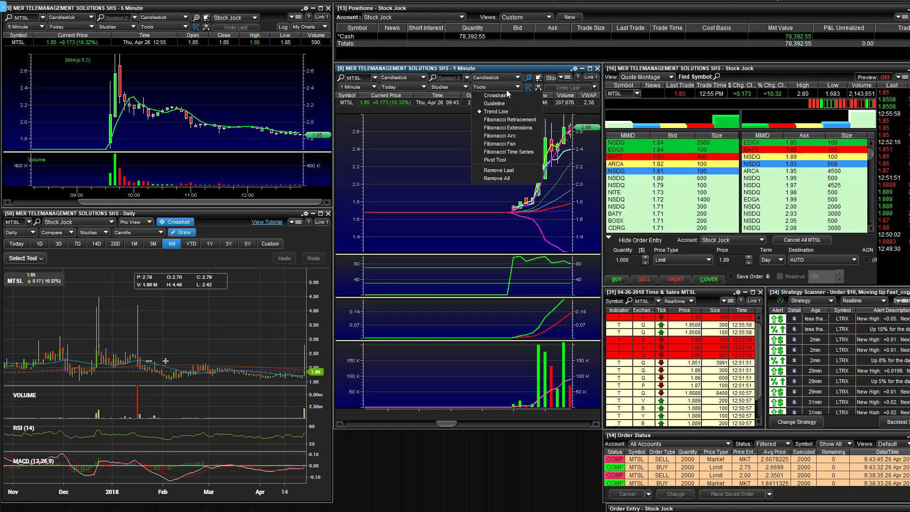
pyautogui.click(505, 95)
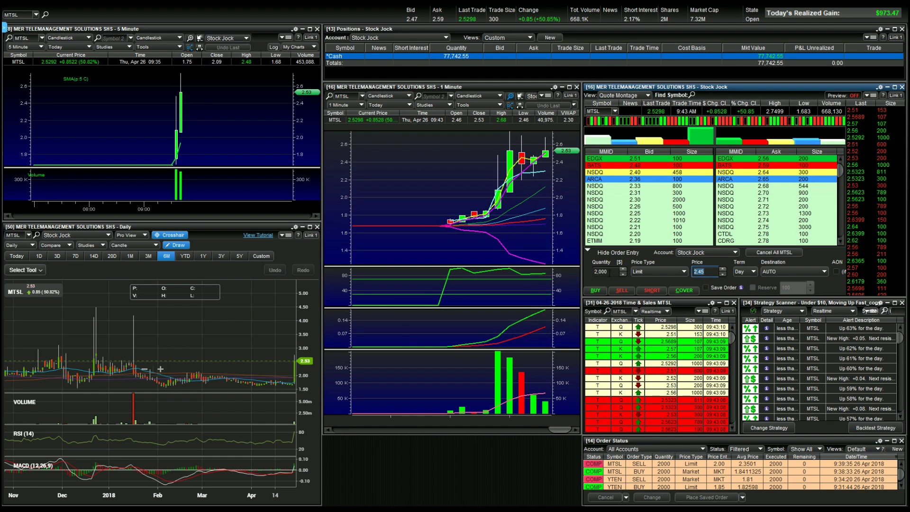
# Buy 2,000 MTSL shares at the 2.75 limit
pyautogui.scroll(3, 724, 270)
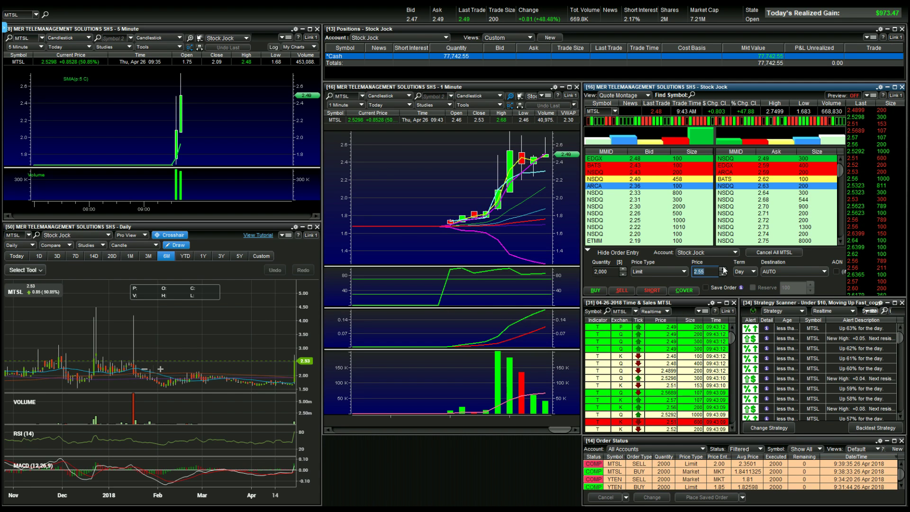
pyautogui.scroll(3, 723, 270)
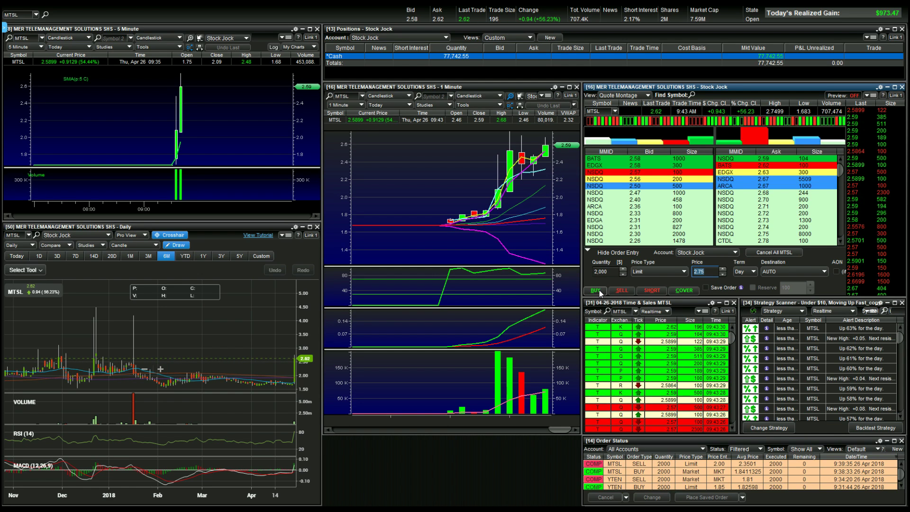
pyautogui.click(595, 291)
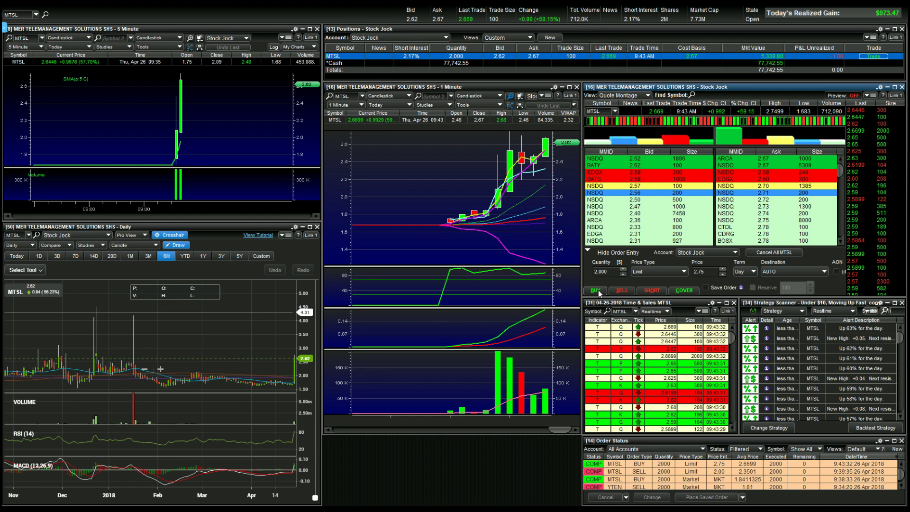
# Sell all 2,000 MTSL shares with a market order
pyautogui.click(645, 288)
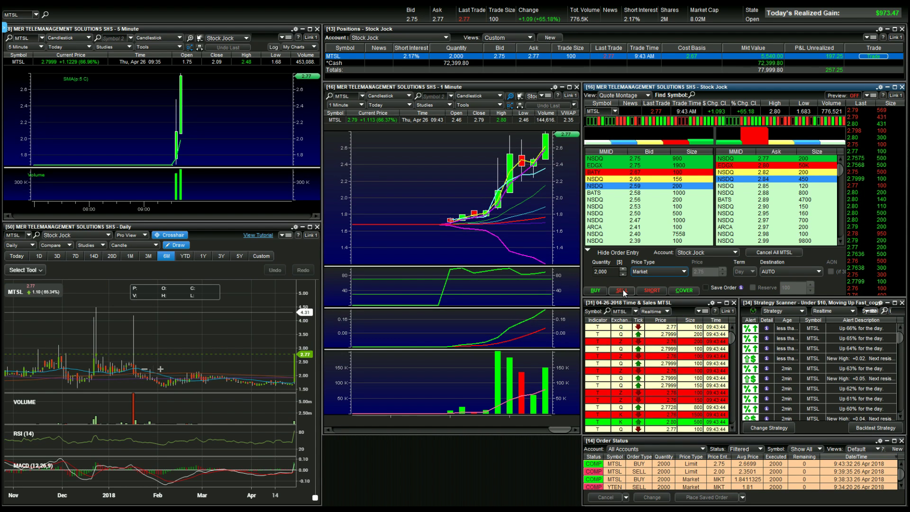
pyautogui.click(622, 290)
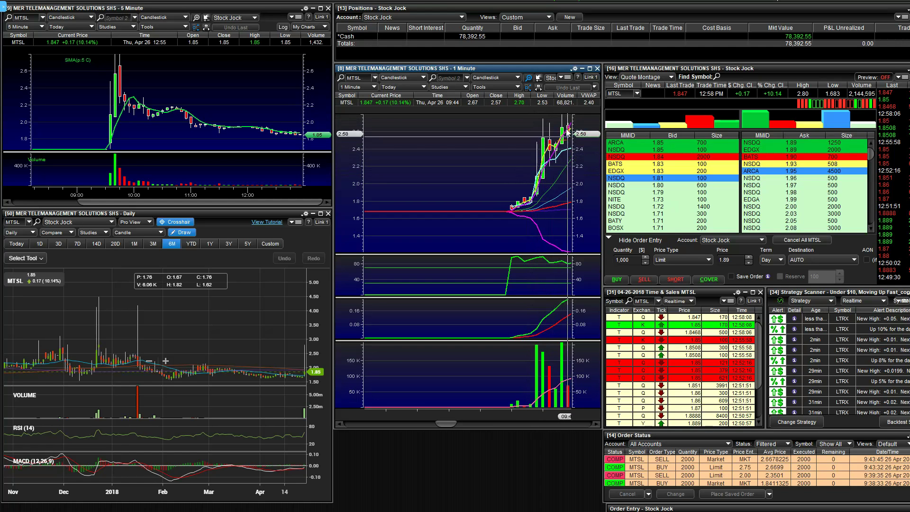
pyautogui.scroll(5, 524, 197)
pyautogui.moveTo(451, 417); pyautogui.dragTo(505, 417)
pyautogui.moveTo(422, 420); pyautogui.dragTo(378, 421)
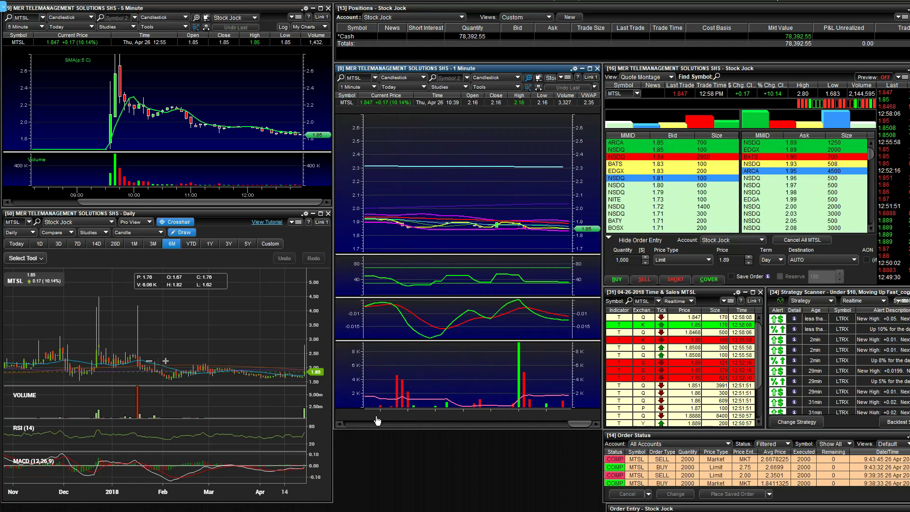
pyautogui.rightClick(522, 208)
pyautogui.click(554, 355)
pyautogui.moveTo(577, 421); pyautogui.dragTo(441, 421)
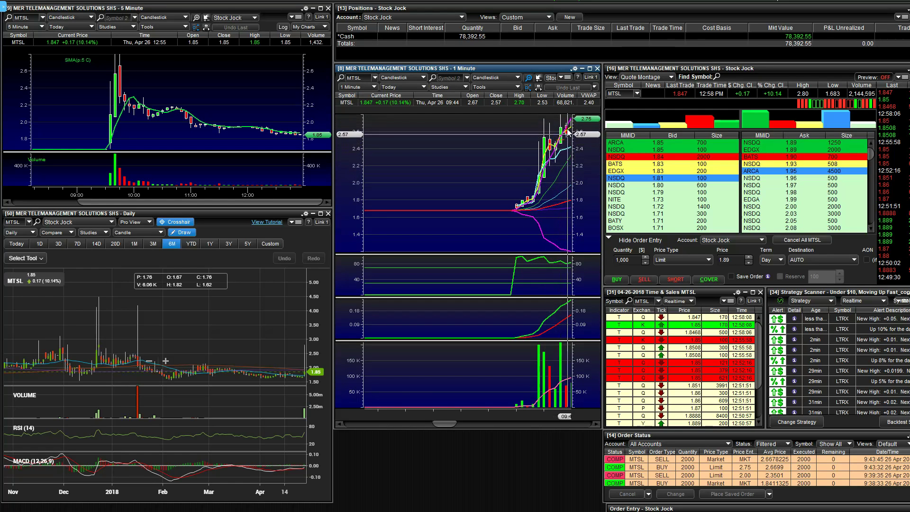
pyautogui.click(596, 422)
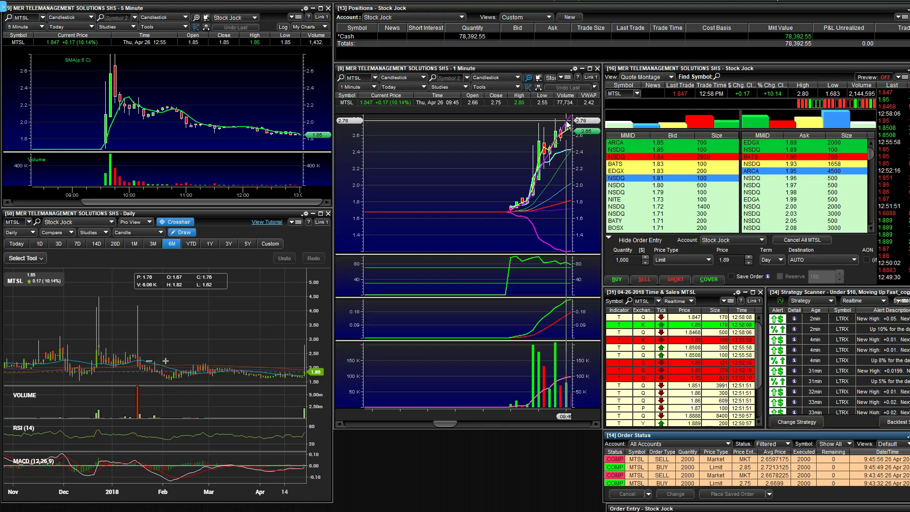
# Step the 1-minute MTSL chart forward to show bars pulling back toward 2.29
pyautogui.click(595, 426)
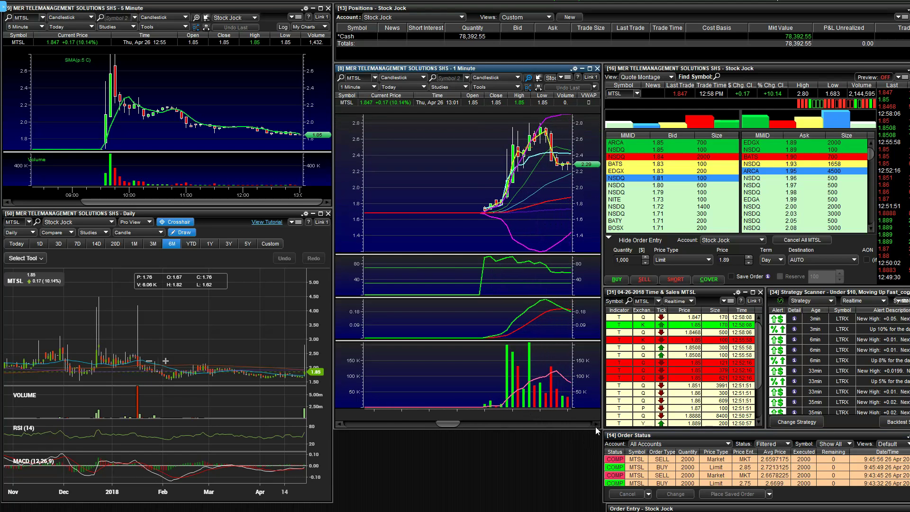
# Scroll the 1-minute MTSL chart back and forth to review the post-spike bars
pyautogui.moveTo(595, 426); pyautogui.dragTo(520, 428)
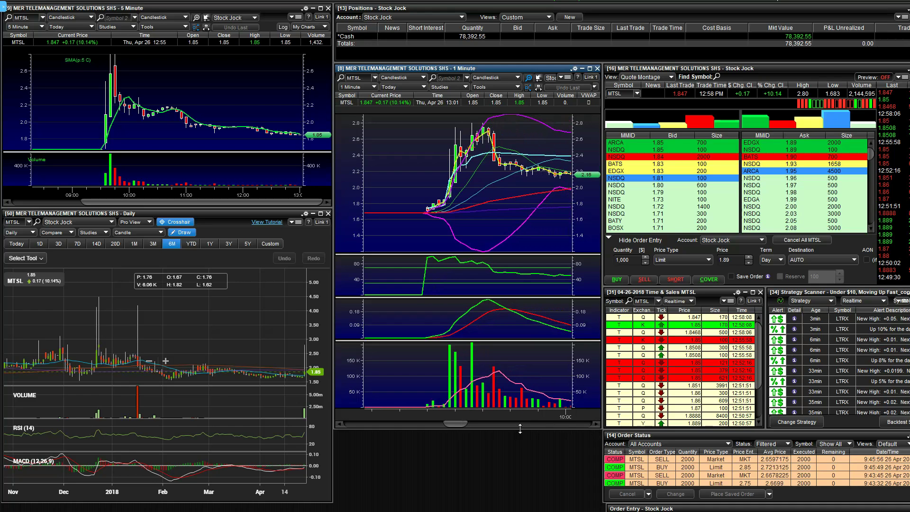
pyautogui.moveTo(454, 423)
pyautogui.mouseDown()
pyautogui.moveTo(601, 428)
pyautogui.moveTo(445, 426)
pyautogui.mouseUp()
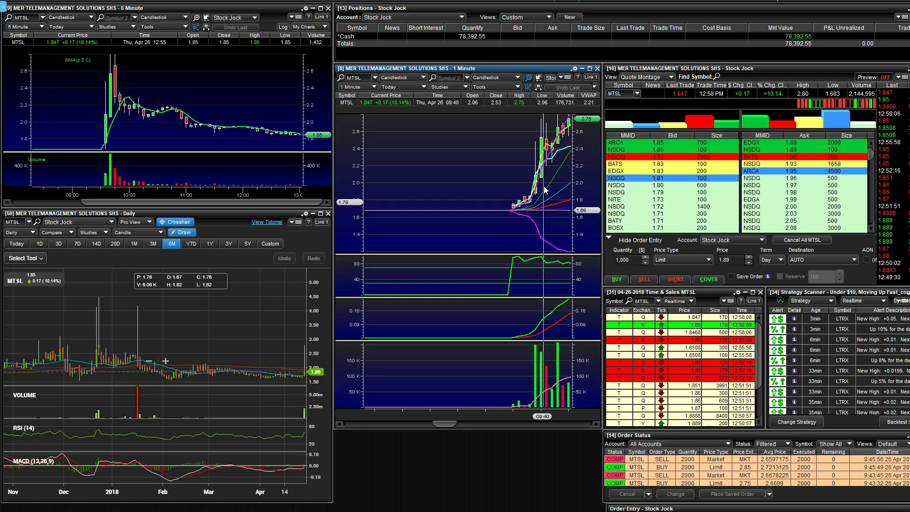
pyautogui.moveTo(444, 424)
pyautogui.mouseDown()
pyautogui.moveTo(558, 436)
pyautogui.moveTo(445, 432)
pyautogui.mouseUp()
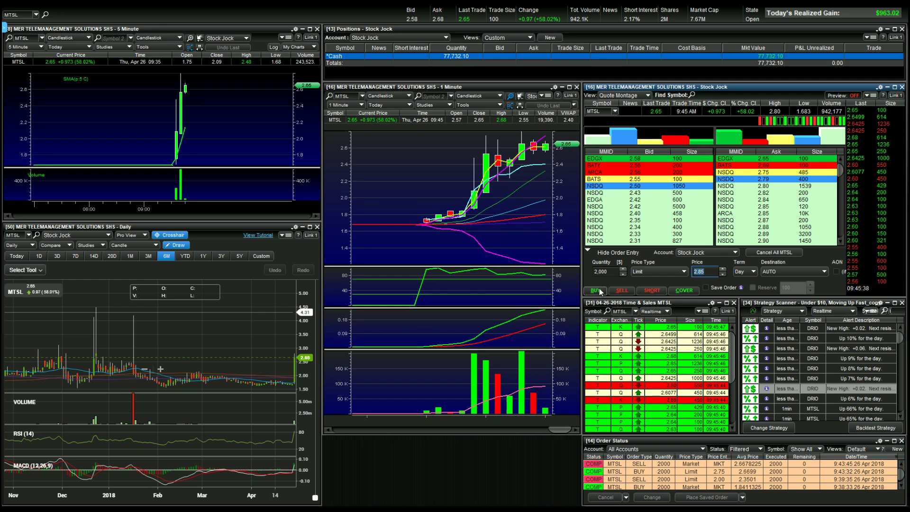
# Send the 2,000-share MTSL buy at 2.85 and re-enter the price as 2.80
pyautogui.click(596, 291)
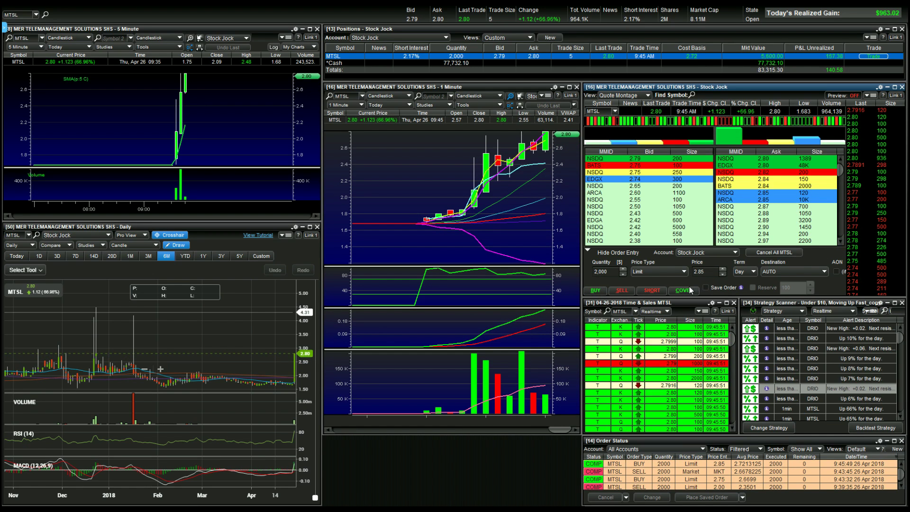
pyautogui.click(706, 272)
pyautogui.write('2.80')
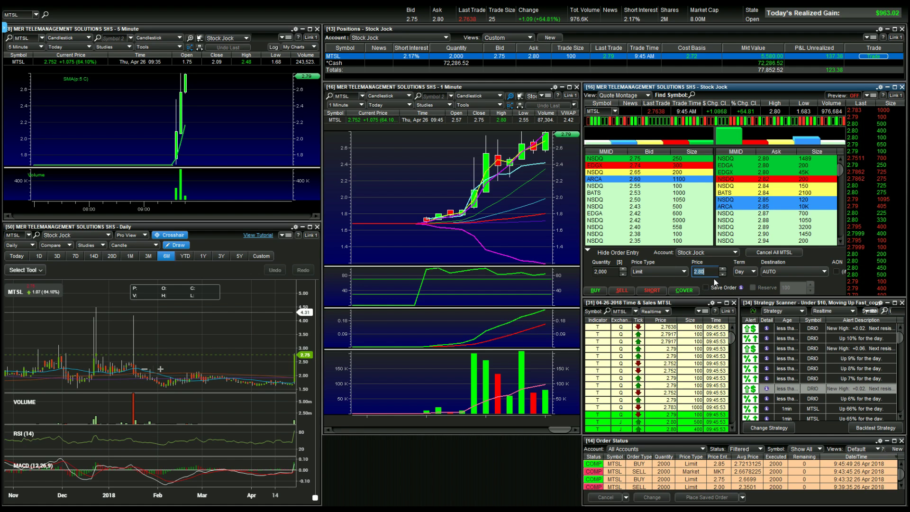
# Switch the order to Market and sell the 2,000 MTSL shares
pyautogui.click(673, 269)
pyautogui.click(664, 286)
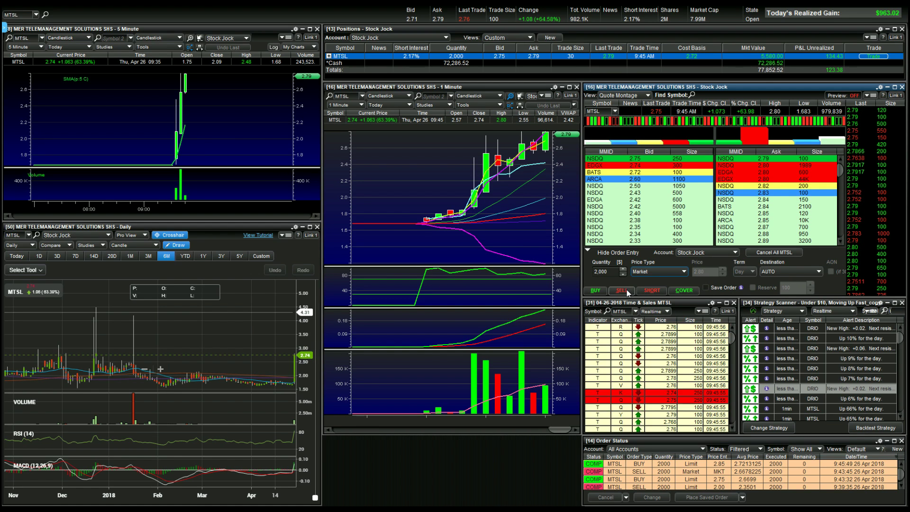
pyautogui.click(627, 289)
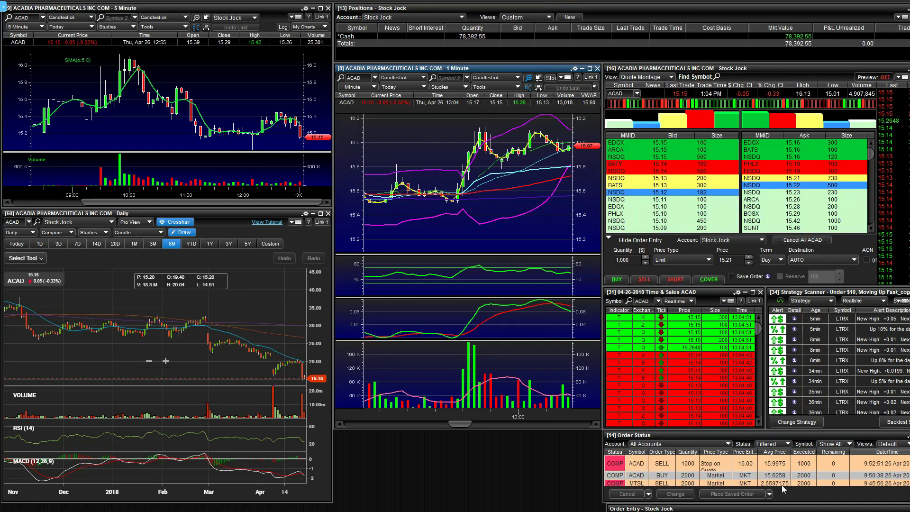
# Look through the ACAD 1-minute chart's options menu and drawing tools, then scroll the chart
pyautogui.rightClick(464, 190)
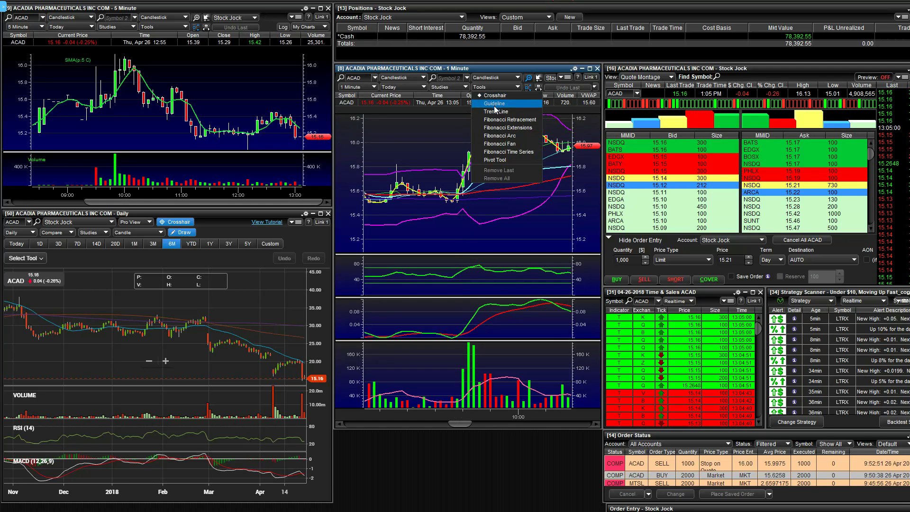
pyautogui.press('Escape')
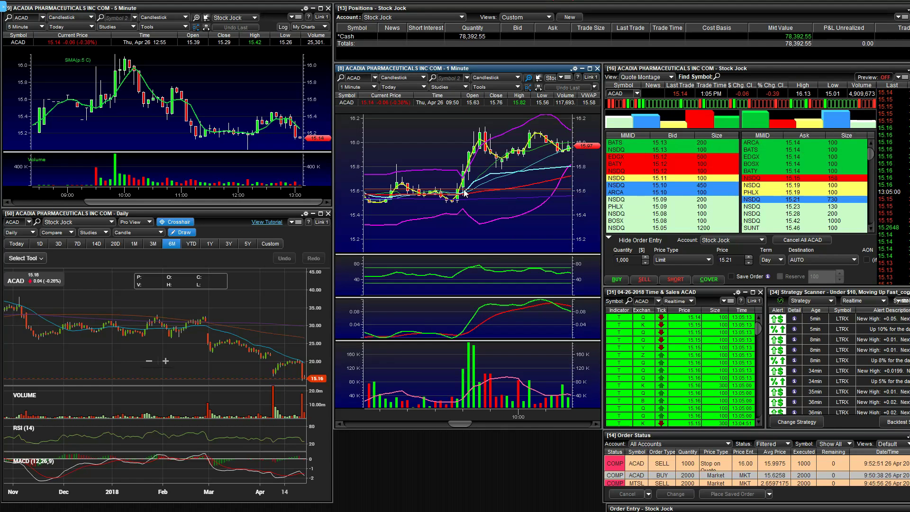
pyautogui.click(483, 89)
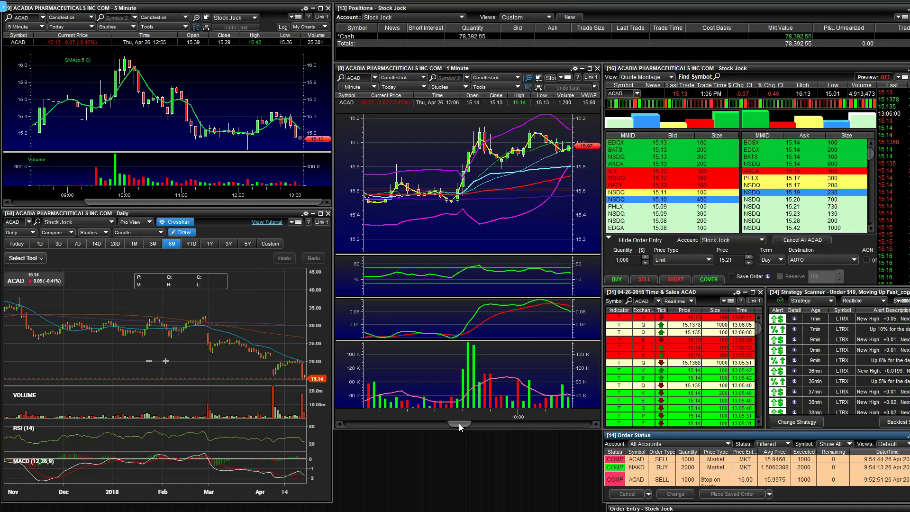
pyautogui.moveTo(458, 423)
pyautogui.mouseDown()
pyautogui.moveTo(536, 442)
pyautogui.moveTo(450, 425)
pyautogui.moveTo(461, 426)
pyautogui.mouseUp()
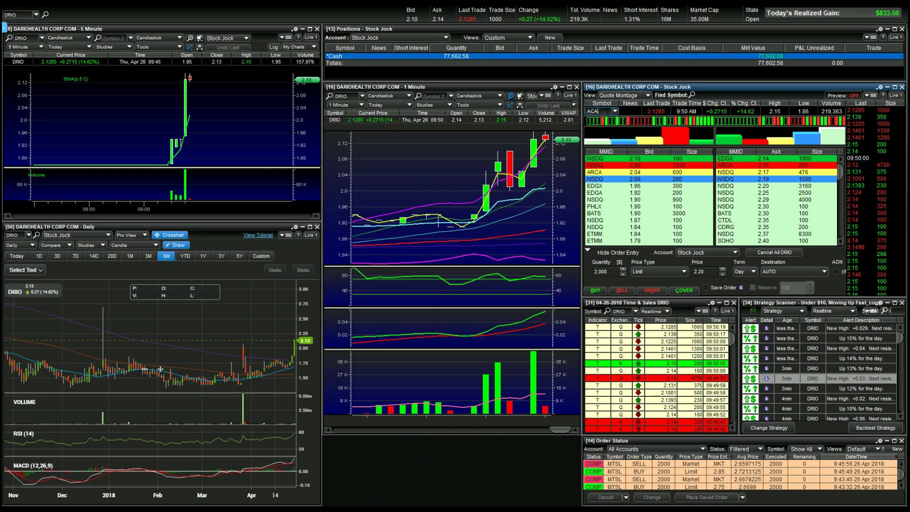
# Load ACAD, buy 2,000 shares at market, then set order size to 1,000
pyautogui.write('D')
pyautogui.press('Return')
pyautogui.click(663, 272)
pyautogui.click(635, 287)
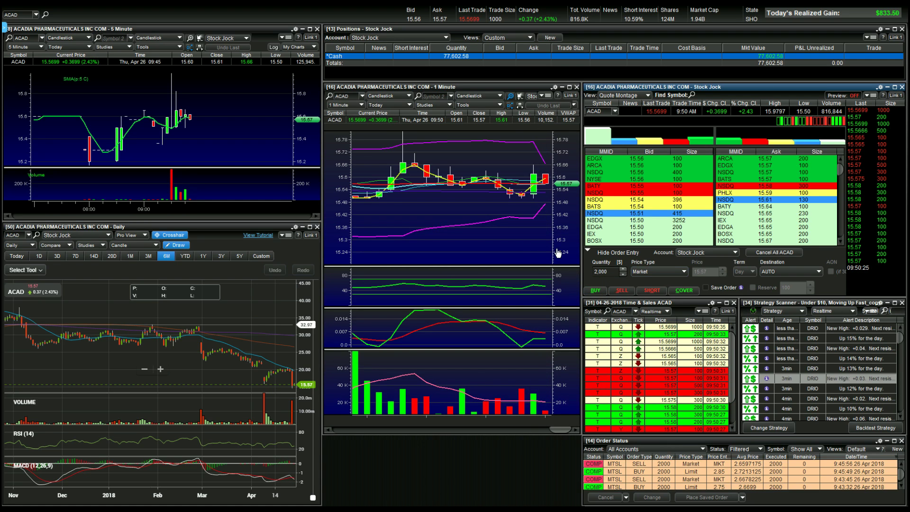
pyautogui.click(592, 291)
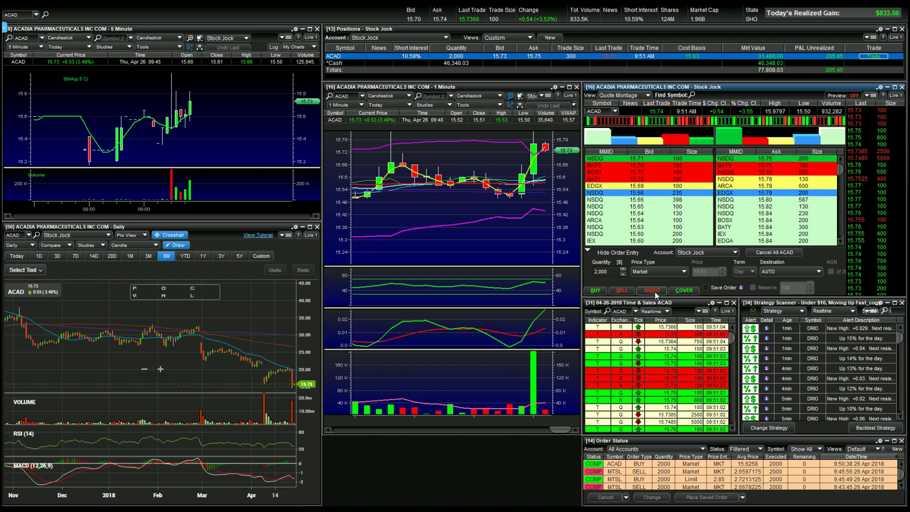
pyautogui.click(623, 274)
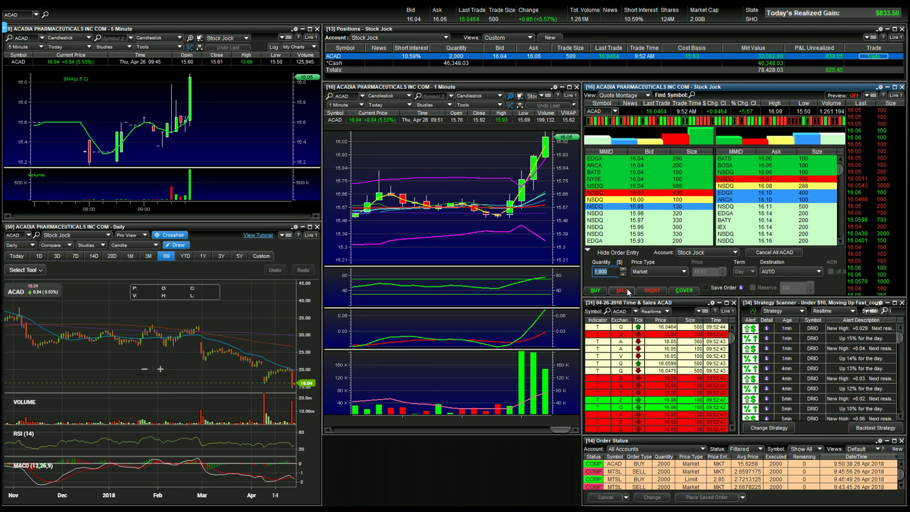
# Sell 1,000 ACAD on a 16.0 stop on quote, then reset the price type to Market
pyautogui.click(649, 274)
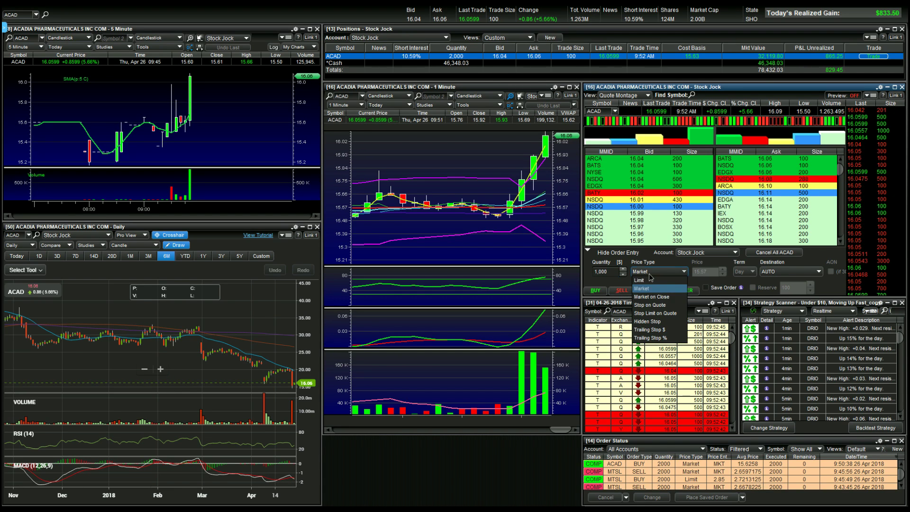
pyautogui.click(650, 296)
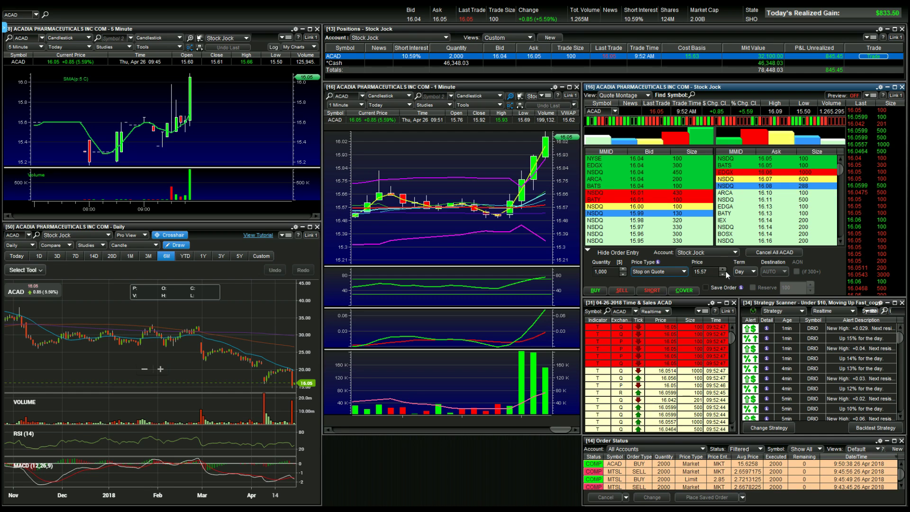
pyautogui.doubleClick(711, 271)
pyautogui.write('16.0')
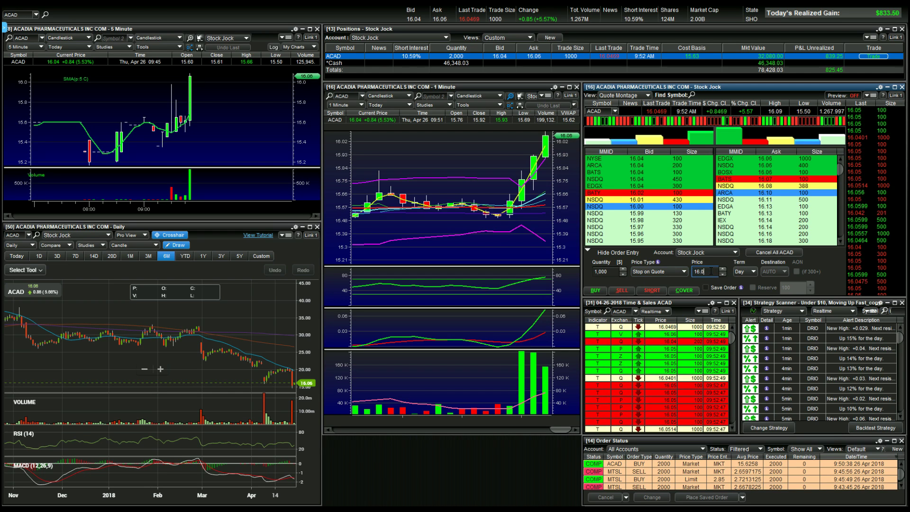
pyautogui.click(624, 291)
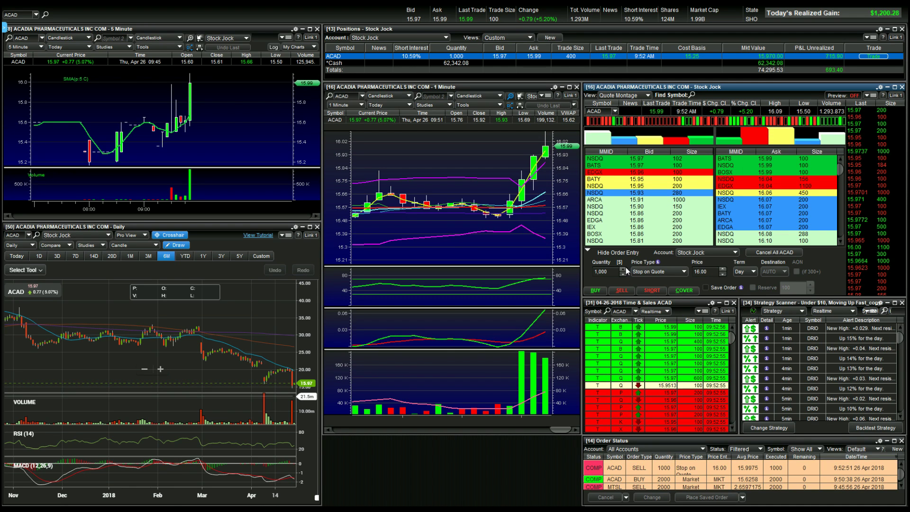
pyautogui.click(656, 271)
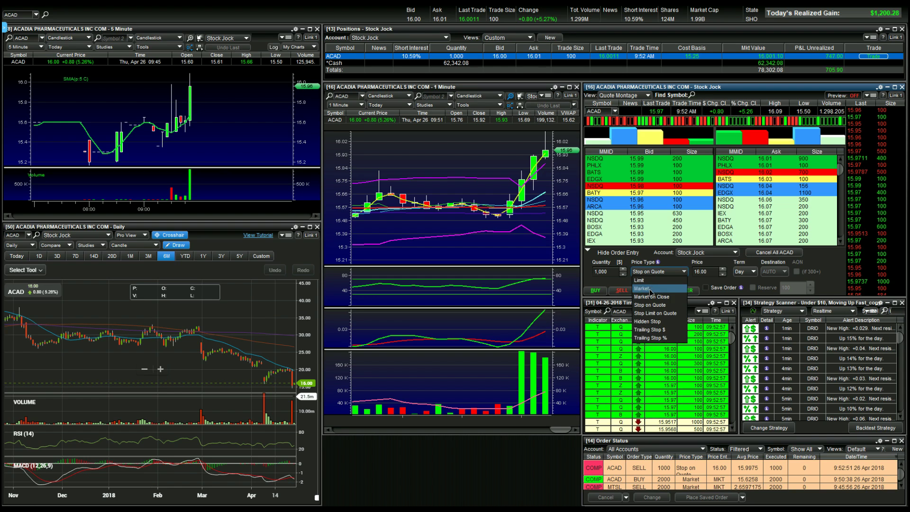
pyautogui.click(632, 291)
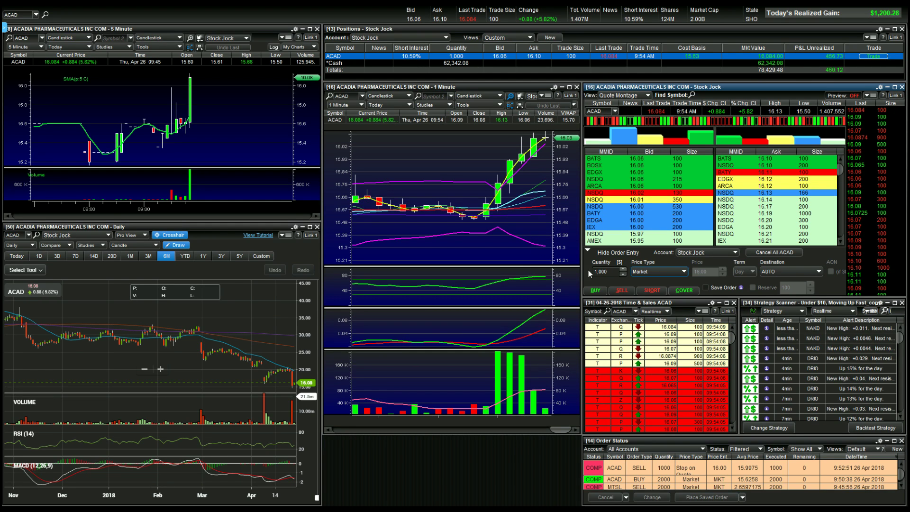
# Load NAKD from the scanner alert, buy 2,000 at market, then reselect ACAD in Positions
pyautogui.click(813, 338)
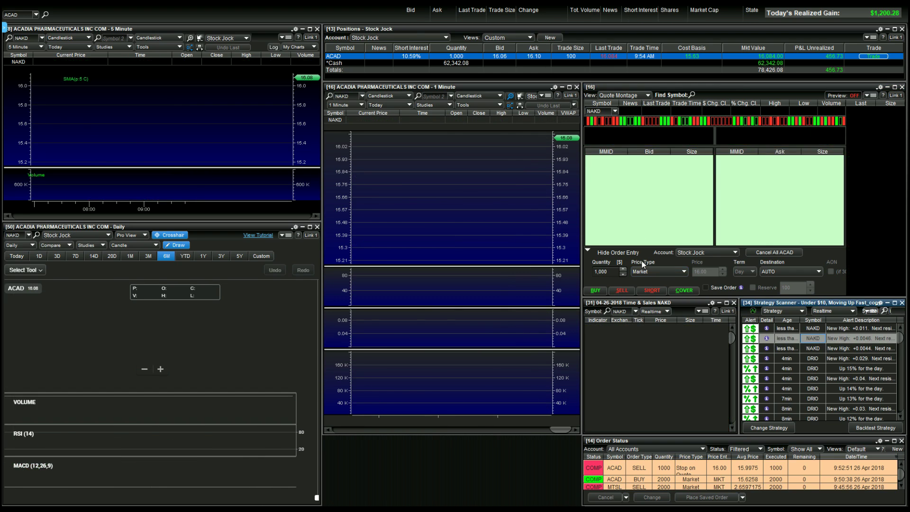
pyautogui.click(595, 291)
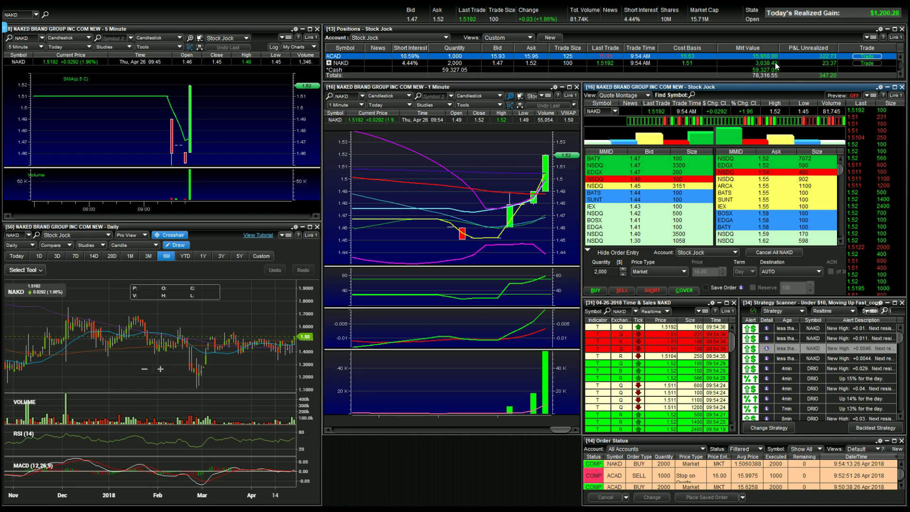
pyautogui.click(807, 56)
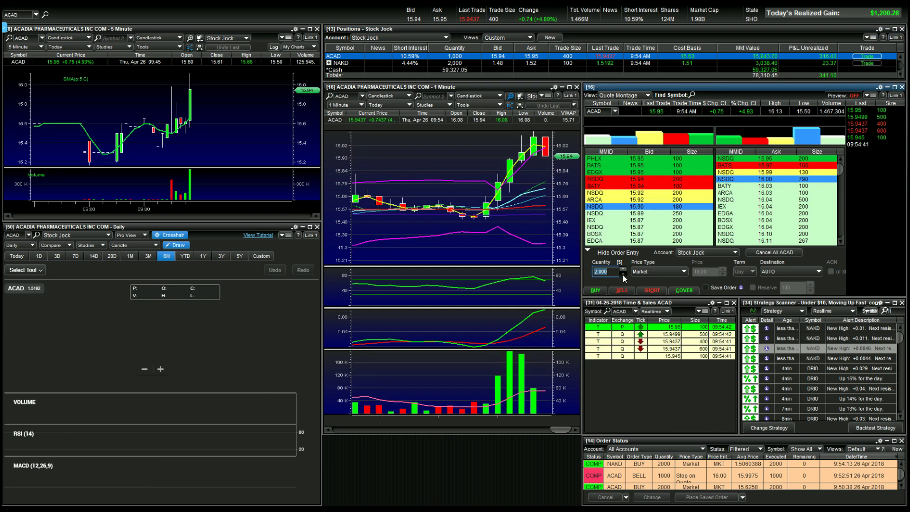
# Sell the last 1,000 ACAD shares with a market order
pyautogui.click(622, 290)
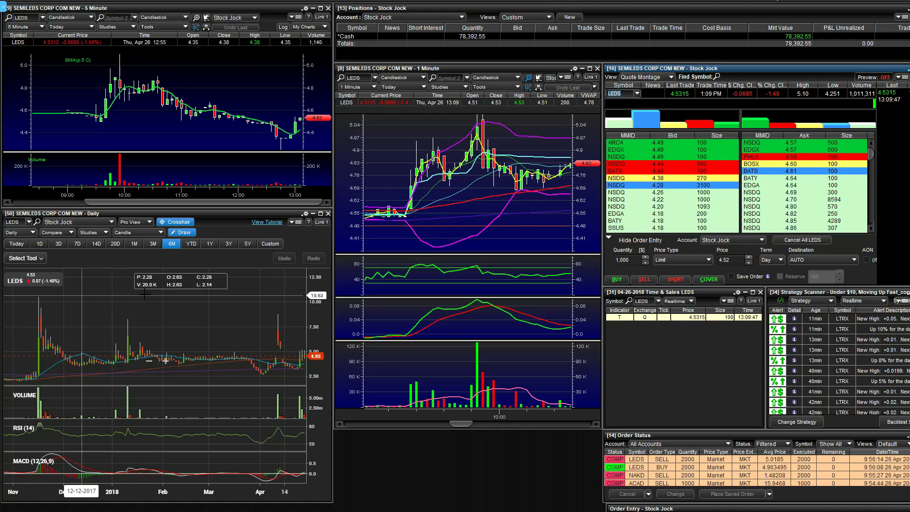
# Switch the LEDS daily chart to the 3M (three-month) range
pyautogui.click(151, 244)
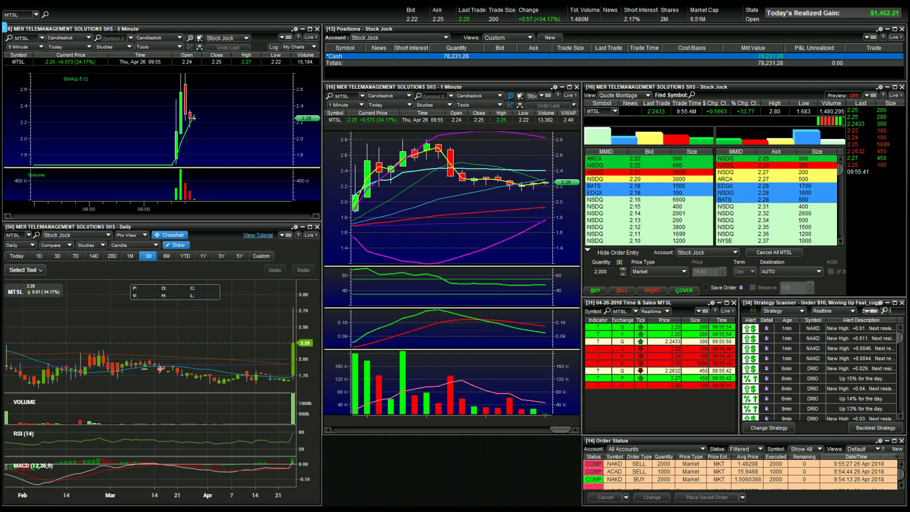
# Load LEDS, then buy and sell 2,000 shares at market, lifting realized gain to $1,565.84
pyautogui.click(598, 111)
pyautogui.write('LEDS')
pyautogui.press('Return')
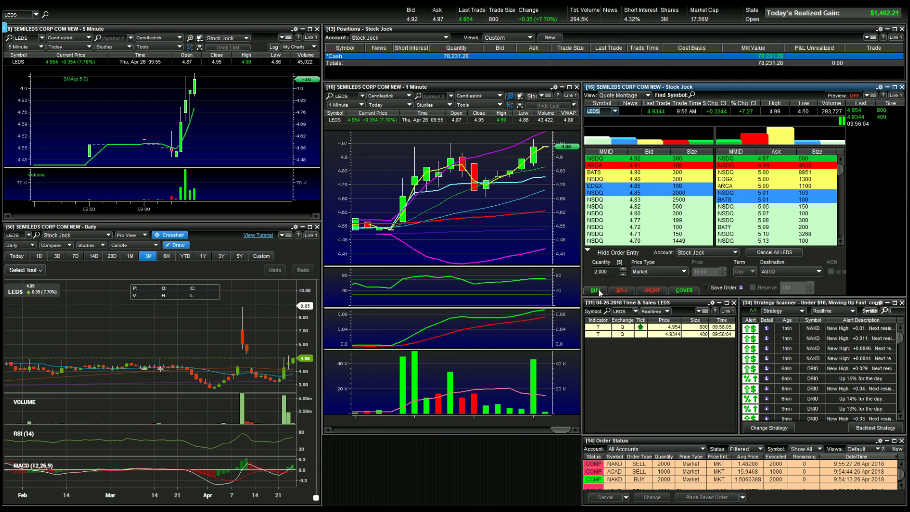
pyautogui.click(598, 291)
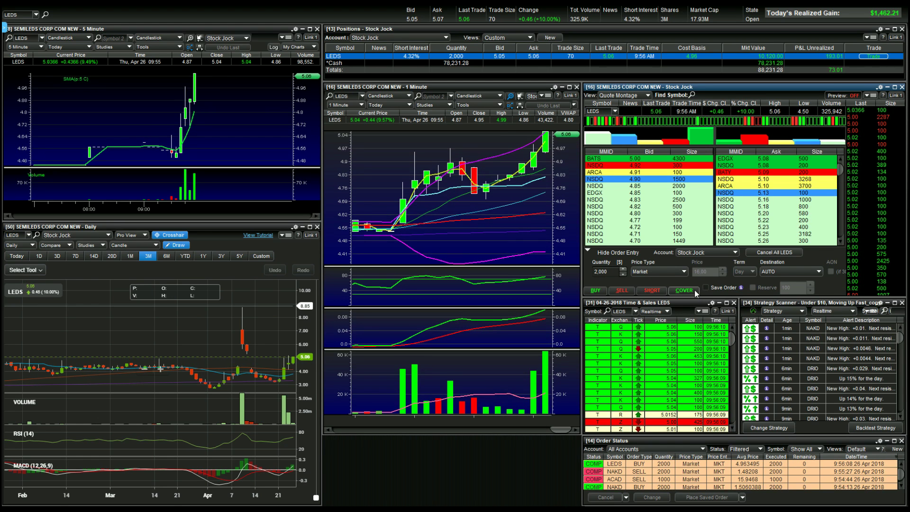
pyautogui.click(622, 291)
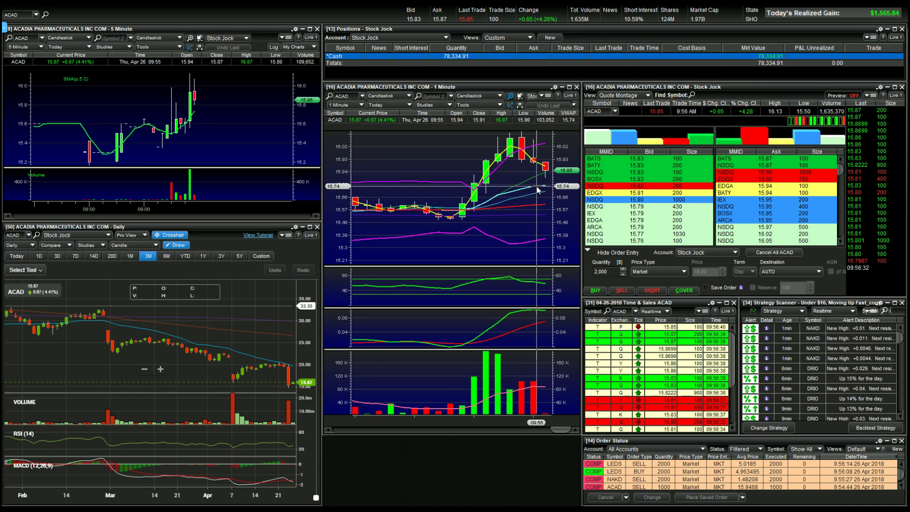
# Place a 1,000-share ACAD buy limit order at 15.75, then load CRK
pyautogui.click(623, 277)
pyautogui.click(622, 277)
pyautogui.click(646, 274)
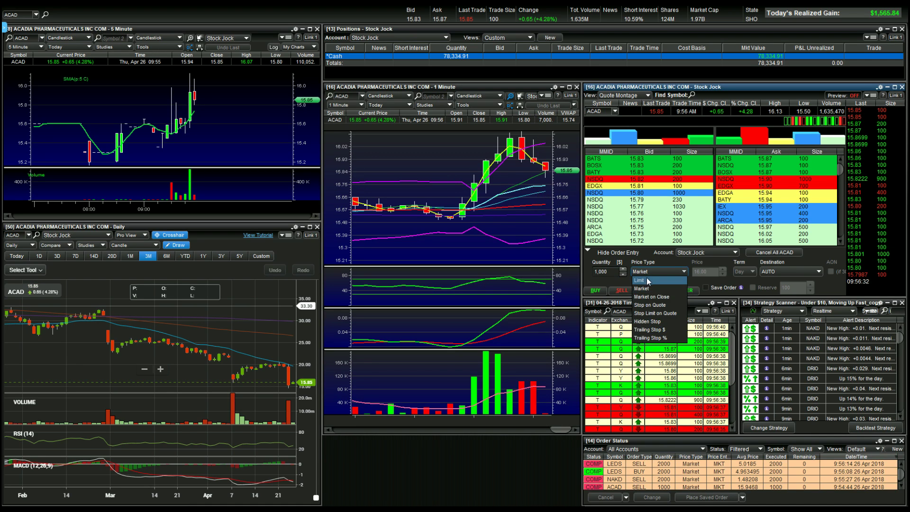
pyautogui.click(645, 285)
pyautogui.click(706, 271)
pyautogui.write('15.75')
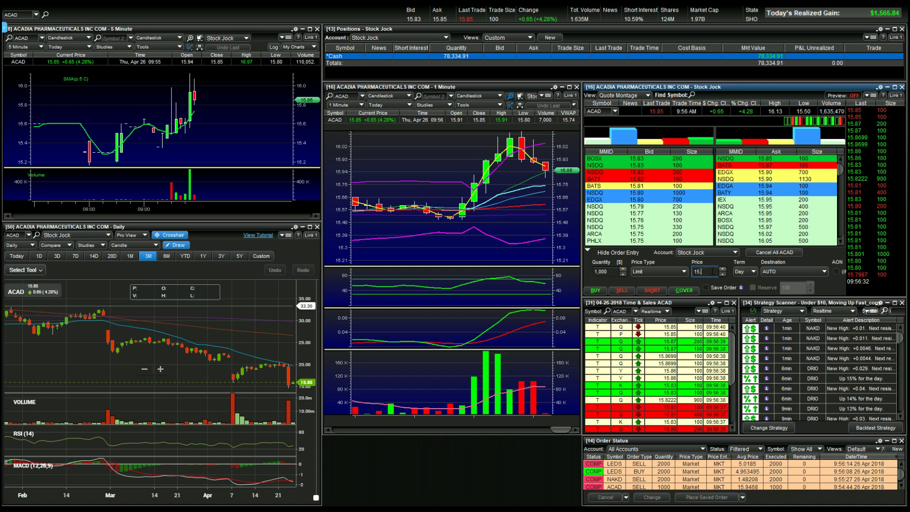
pyautogui.click(596, 291)
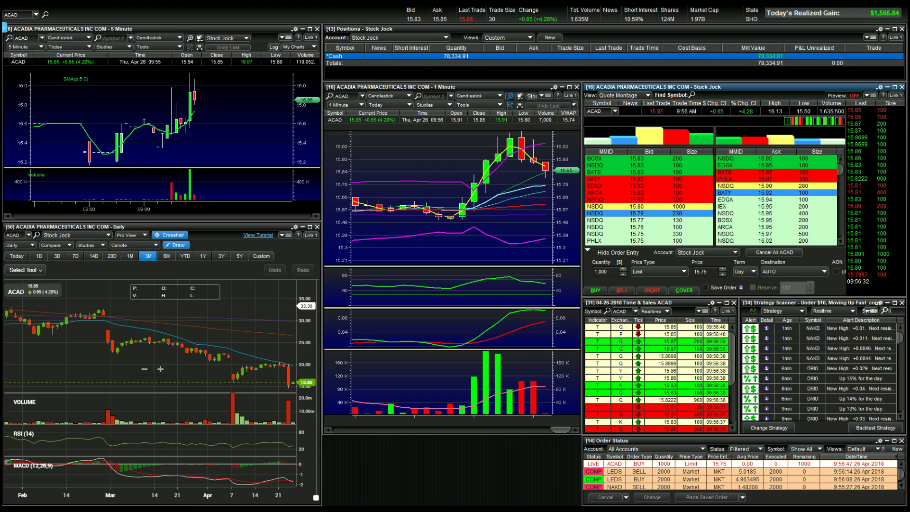
pyautogui.write('CRK')
pyautogui.press('Return')
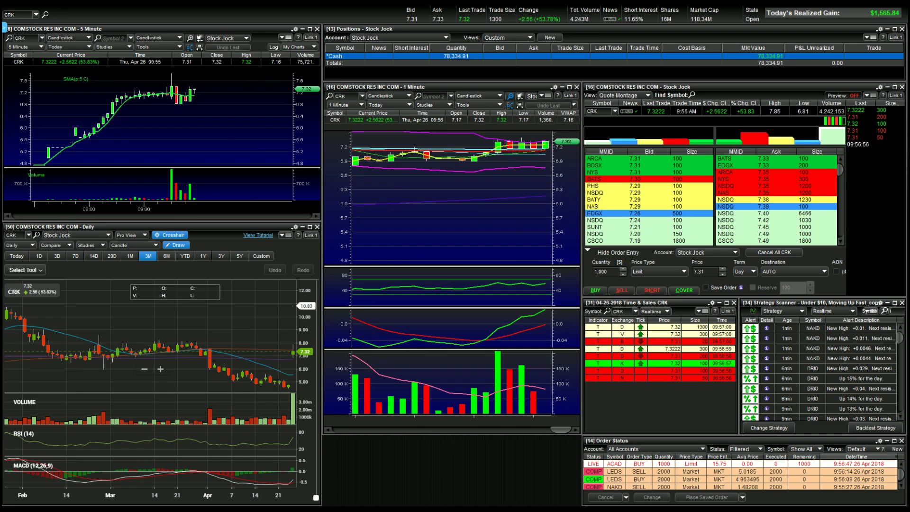
# Load K, then MTSL, then ACAD back into the linked windows
pyautogui.write('K')
pyautogui.press('Return')
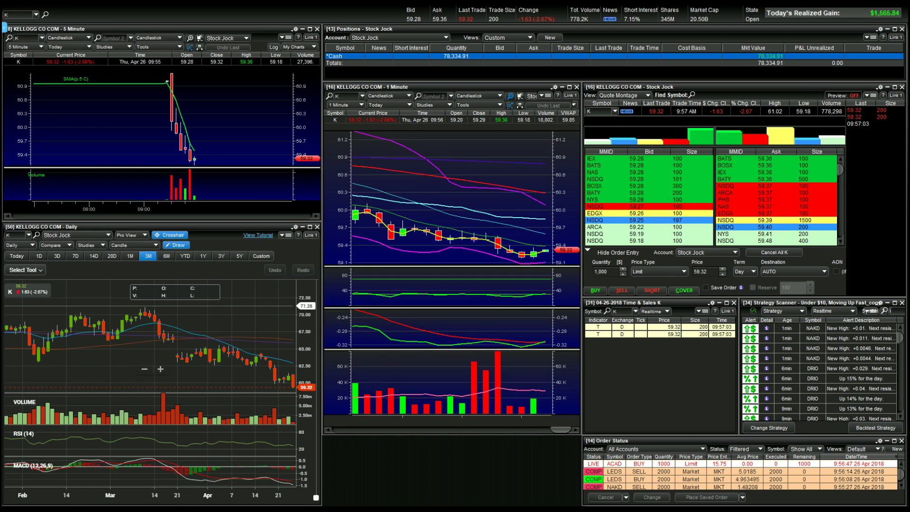
pyautogui.write('MTSL')
pyautogui.press('Return')
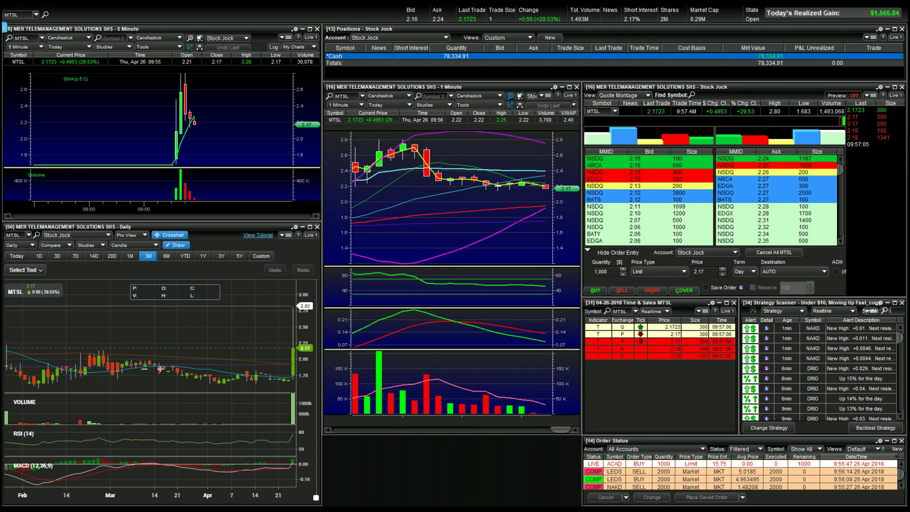
pyautogui.write('ACAD')
pyautogui.press('Return')
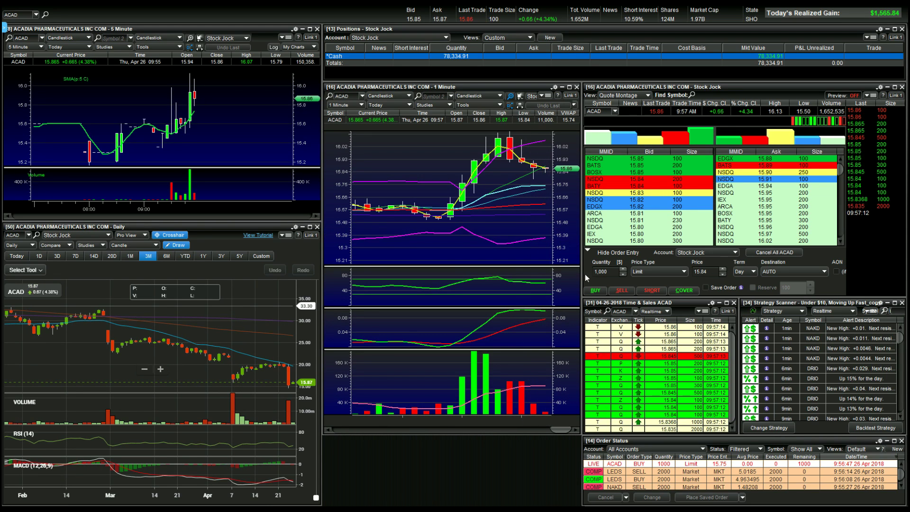
# Set the order type back to Market and cancel all open ACAD orders
pyautogui.click(650, 271)
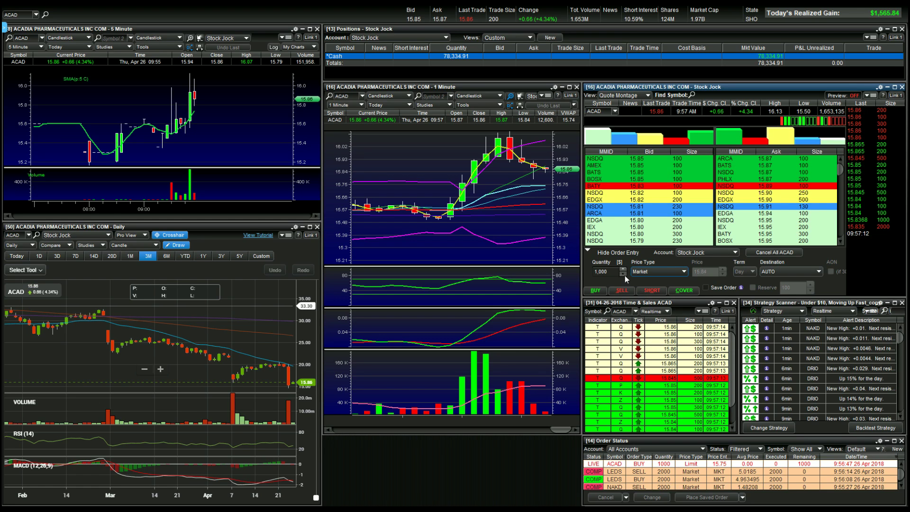
pyautogui.click(645, 280)
pyautogui.click(774, 252)
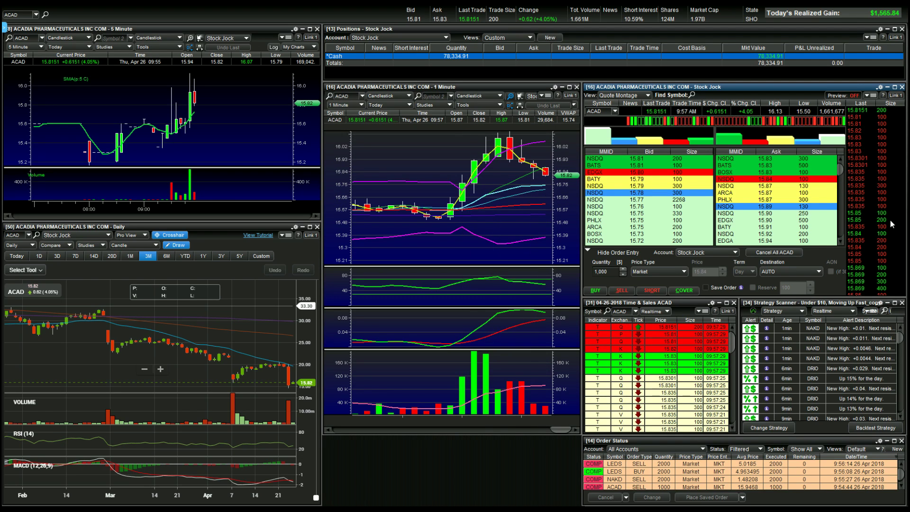
# Check CBAY, set a 2,000-share quantity, and reload ACAD into the linked windows
pyautogui.write('c')
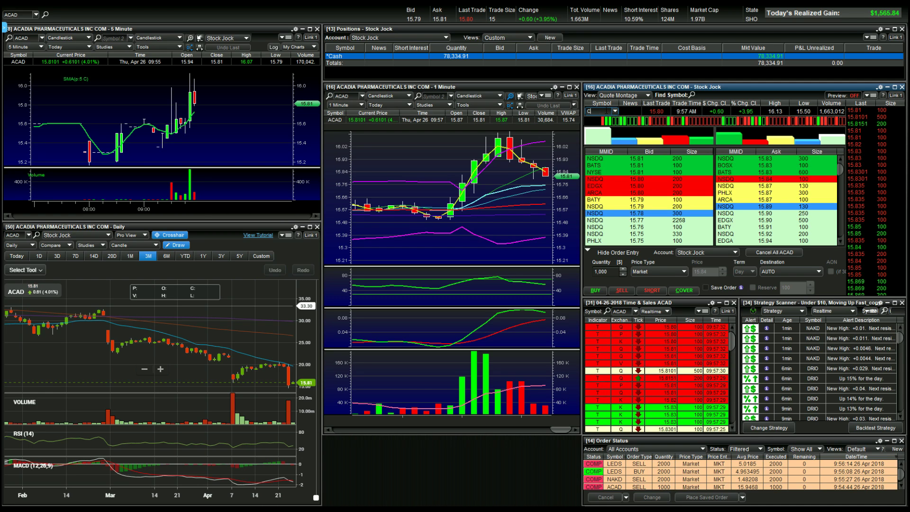
pyautogui.write('day')
pyautogui.press('Return')
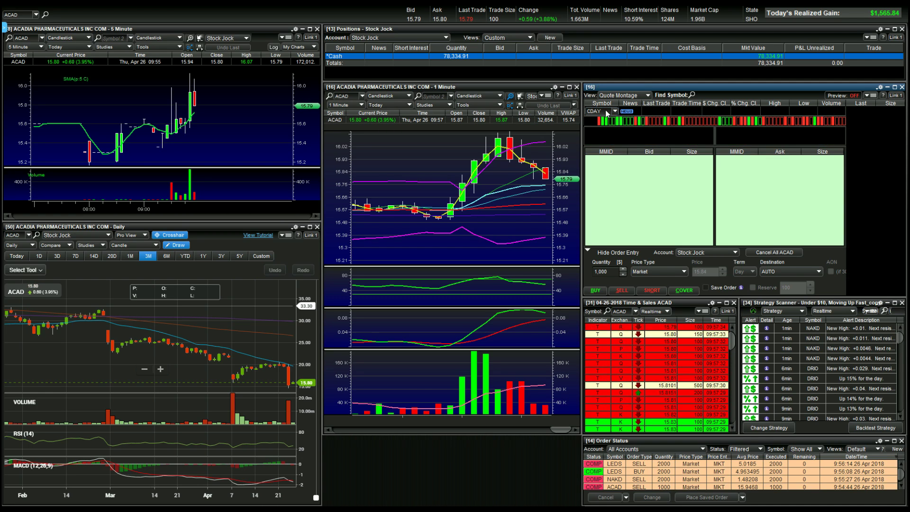
pyautogui.press('Return')
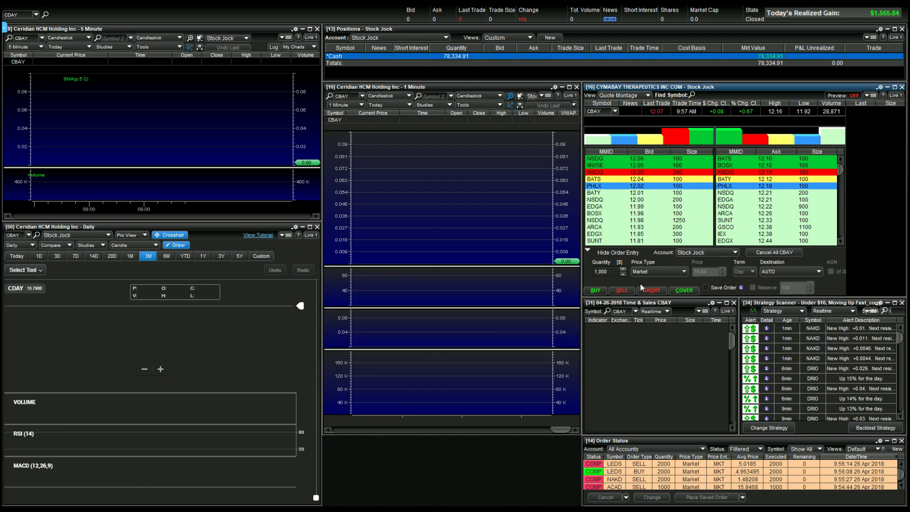
pyautogui.click(613, 274)
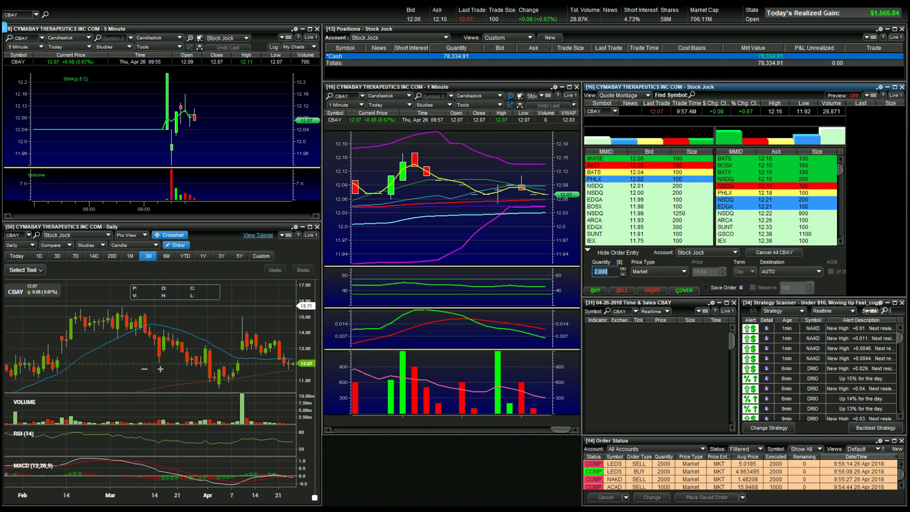
pyautogui.write('ACAD')
pyautogui.press('Return')
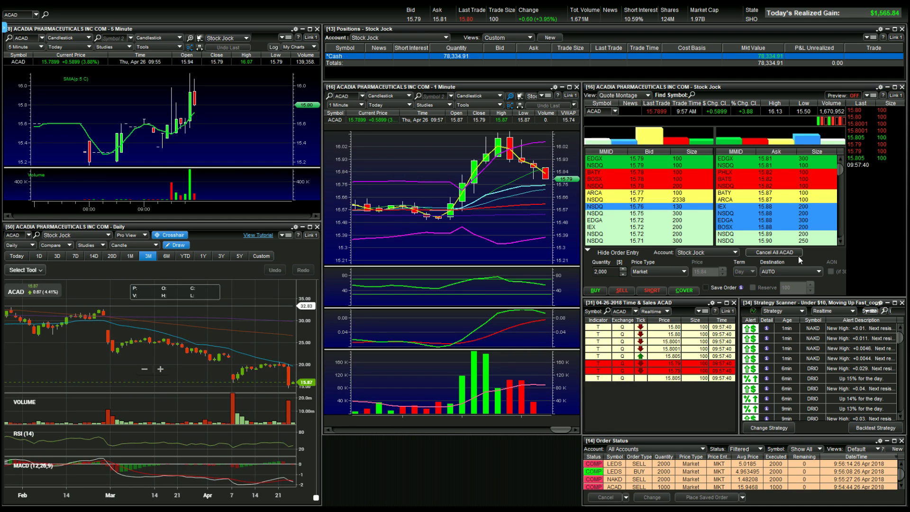